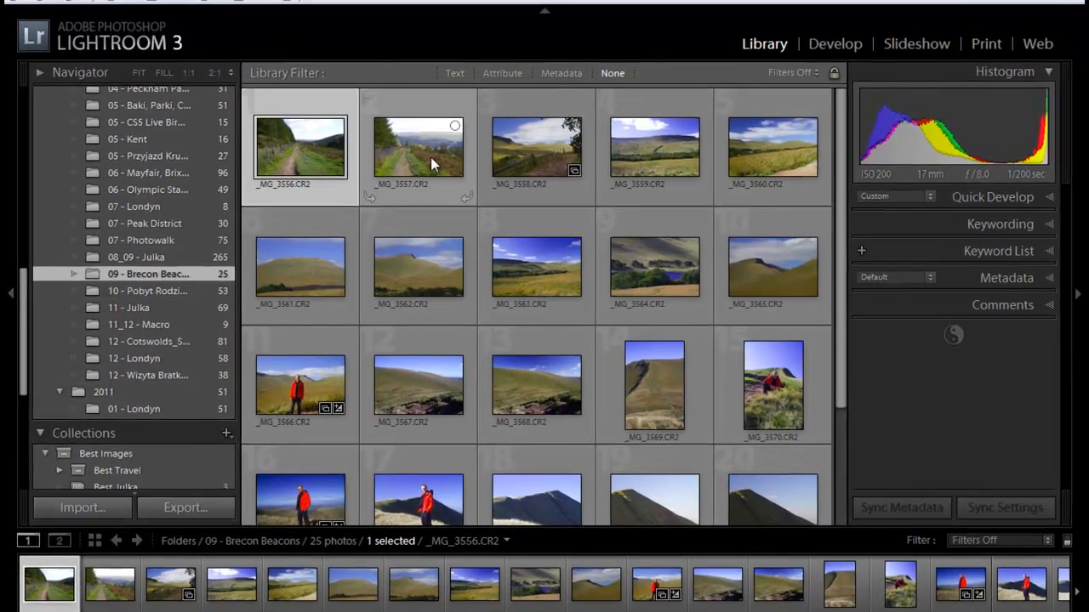
- Select nine Brecon Beacons photos (_MG_3557 to _MG_3568) and switch to the Web module
left_click(438, 170, "ctrl")
left_click(551, 166, "ctrl")
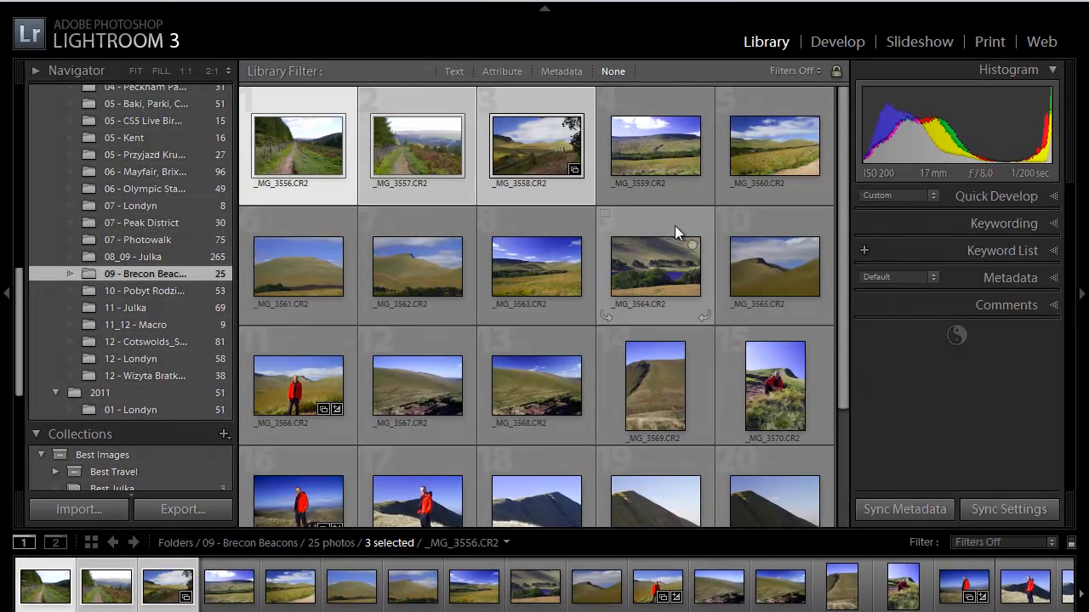
left_click(792, 153, "ctrl")
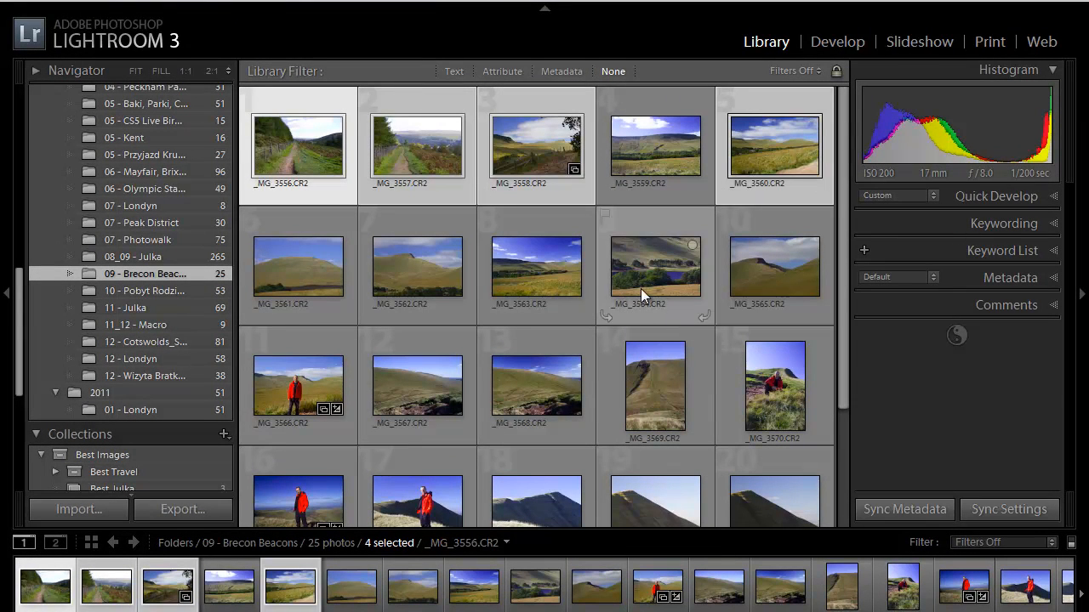
left_click(537, 266, "ctrl")
left_click(772, 269, "ctrl")
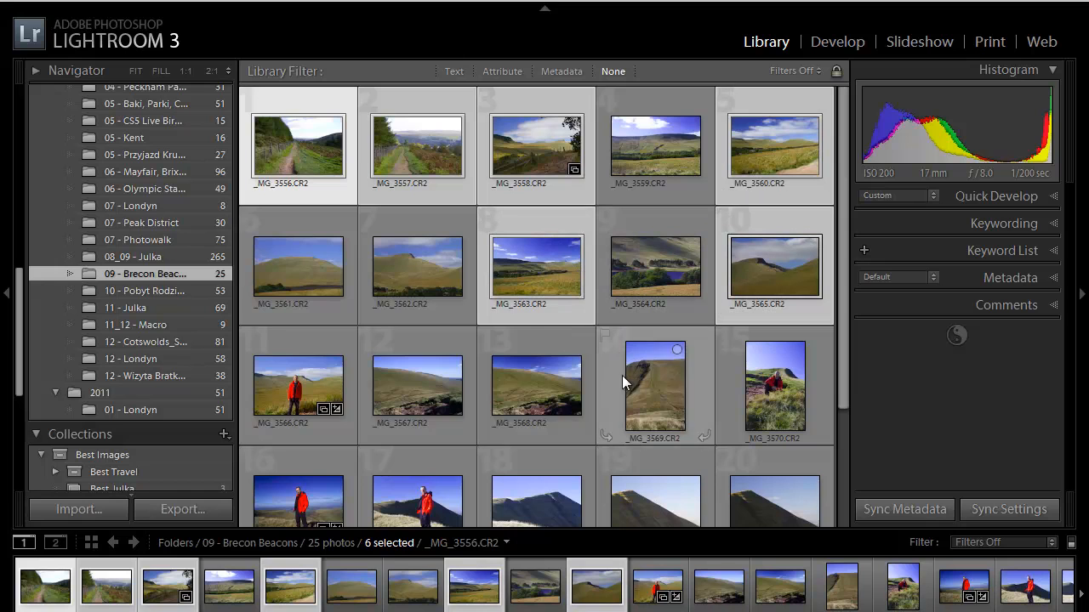
left_click_drag(841, 336, 846, 297)
left_click(498, 358, "ctrl")
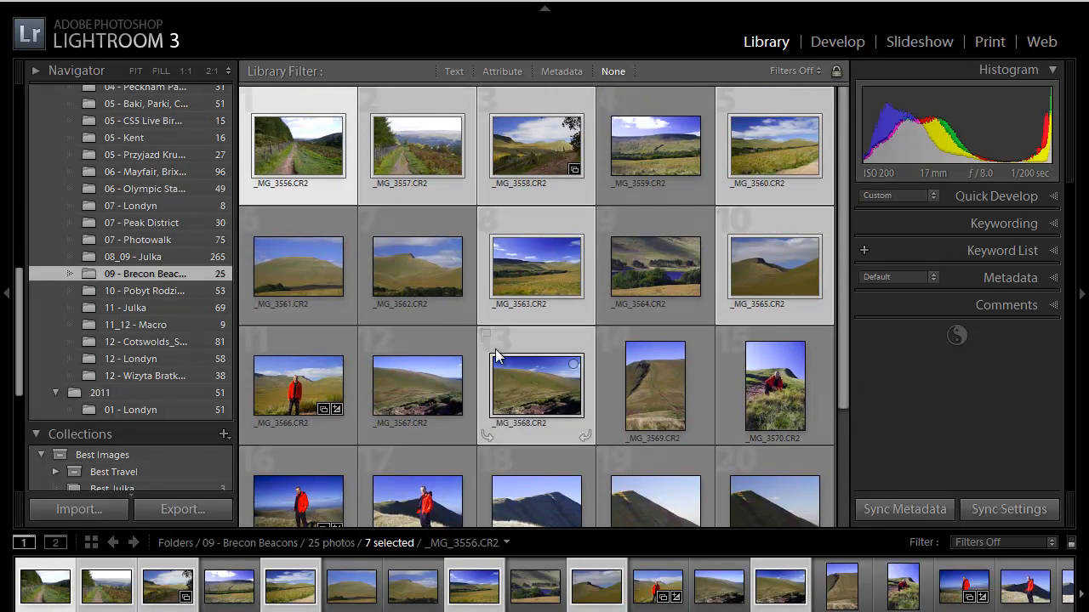
left_click(409, 270, "ctrl")
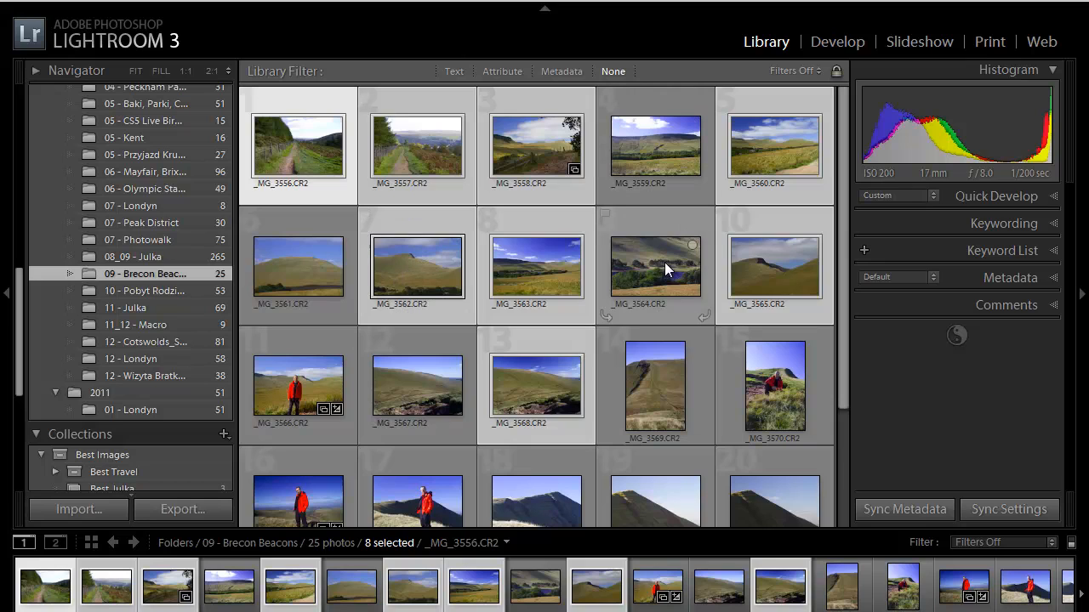
left_click(647, 298, "ctrl")
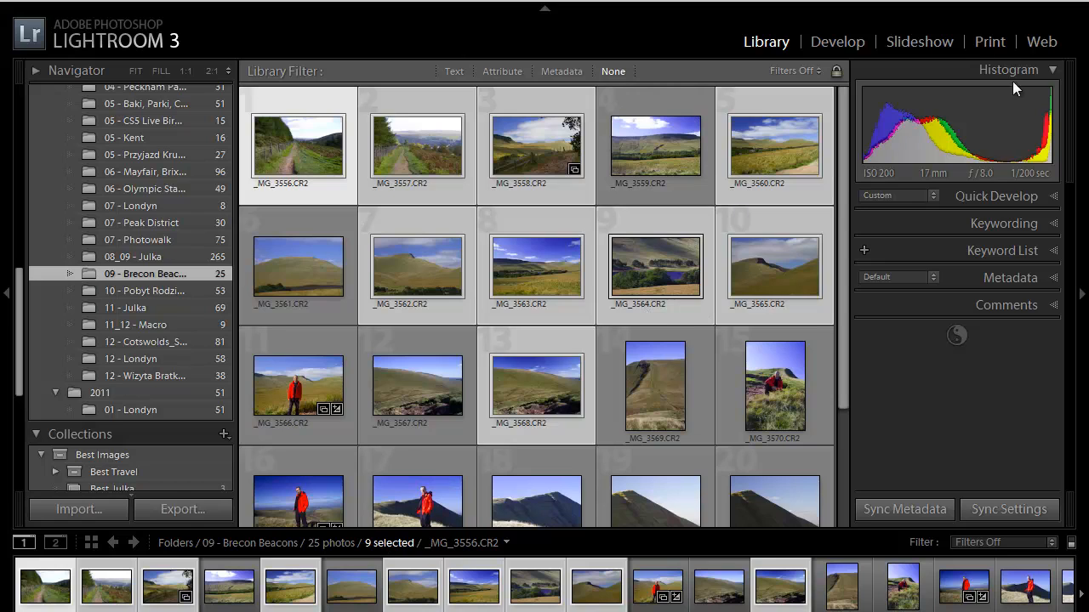
left_click(1038, 40)
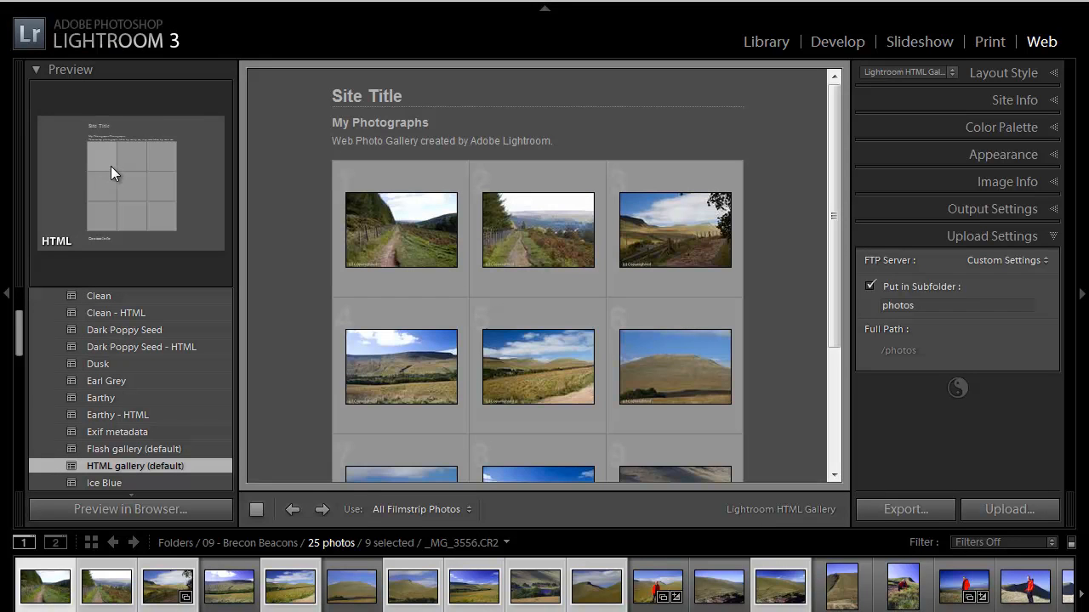
- Apply the Flash gallery (default) template, then switch to the Taxi template
left_click_drag(19, 332, 20, 308)
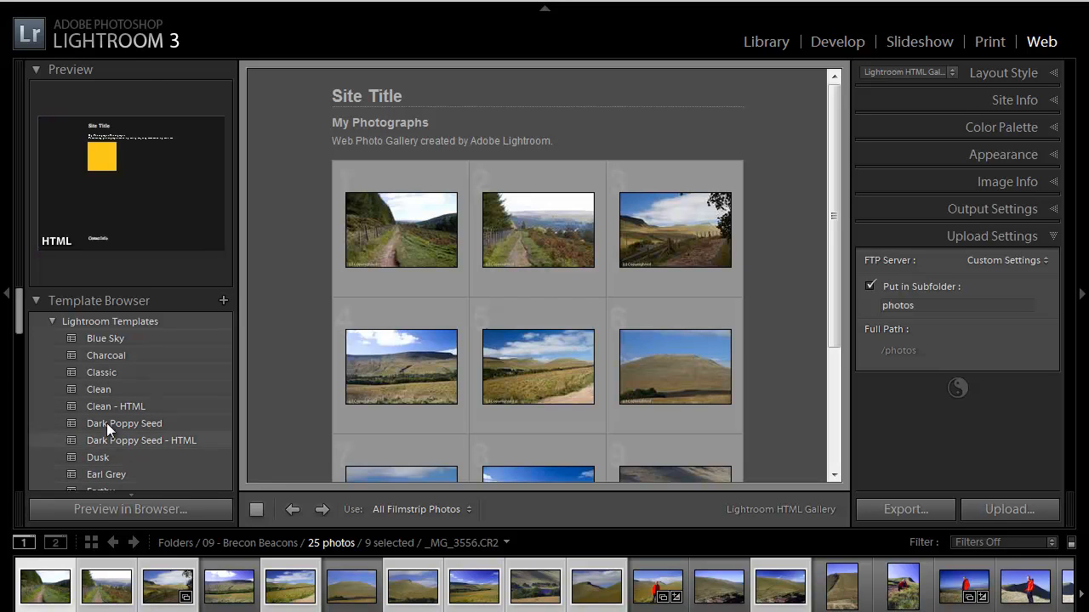
left_click_drag(19, 312, 19, 358)
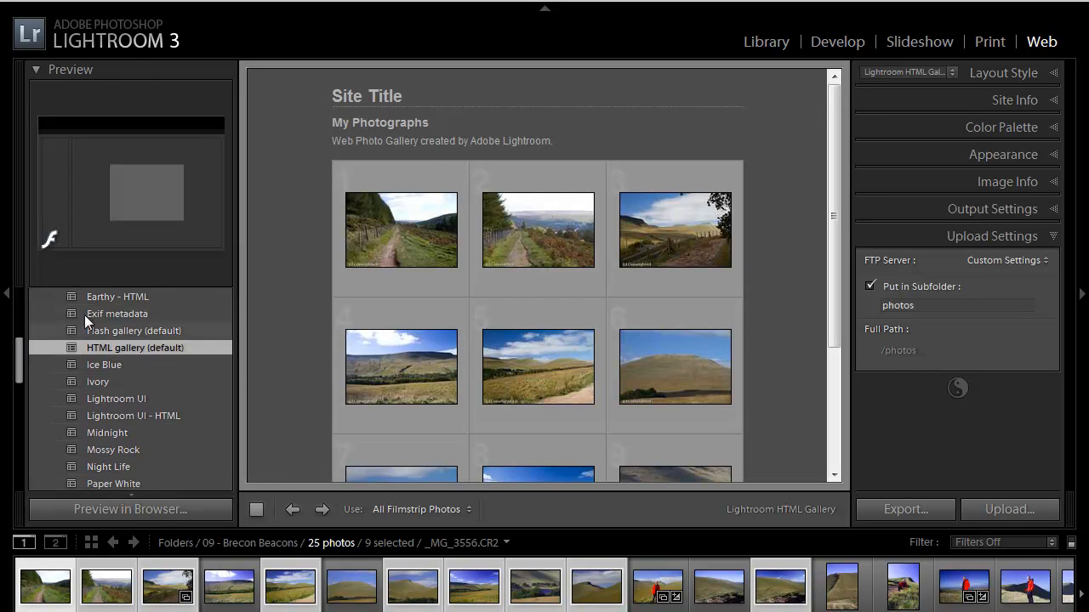
left_click(133, 330)
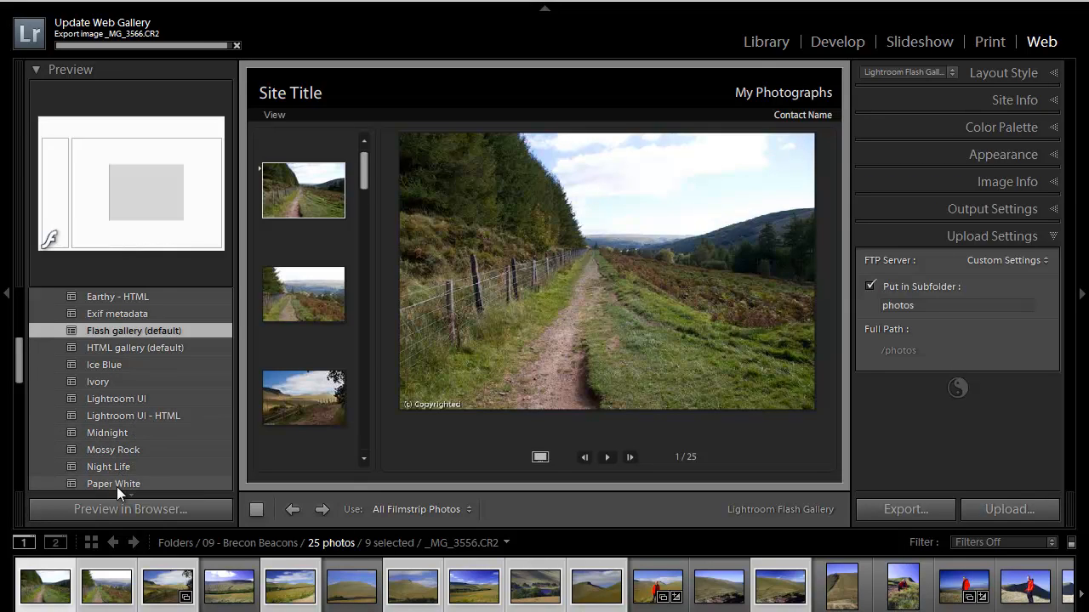
left_click_drag(19, 366, 19, 402)
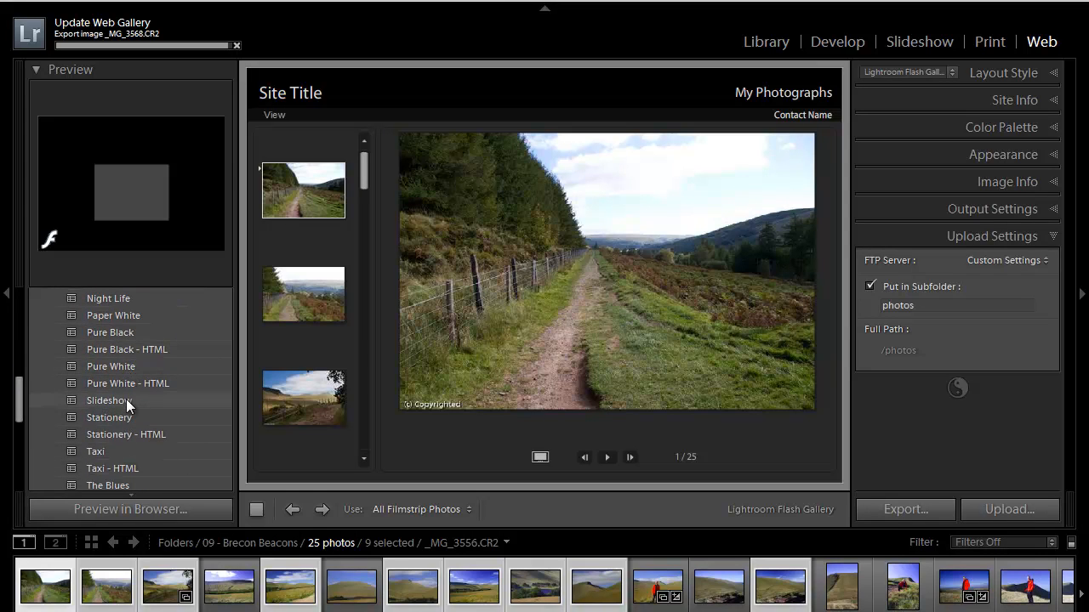
left_click(113, 452)
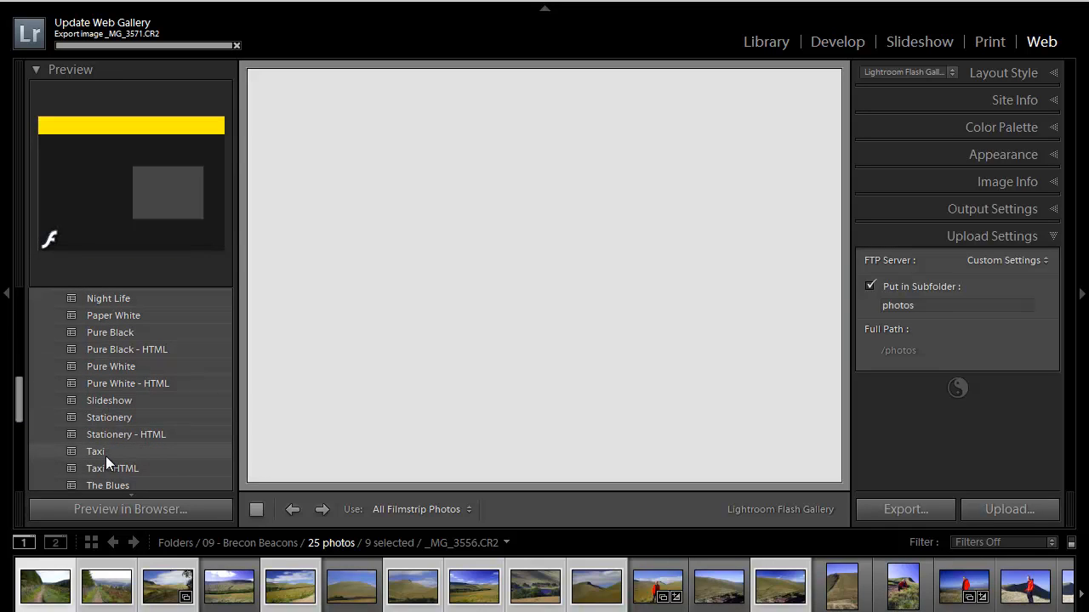
left_click(104, 452)
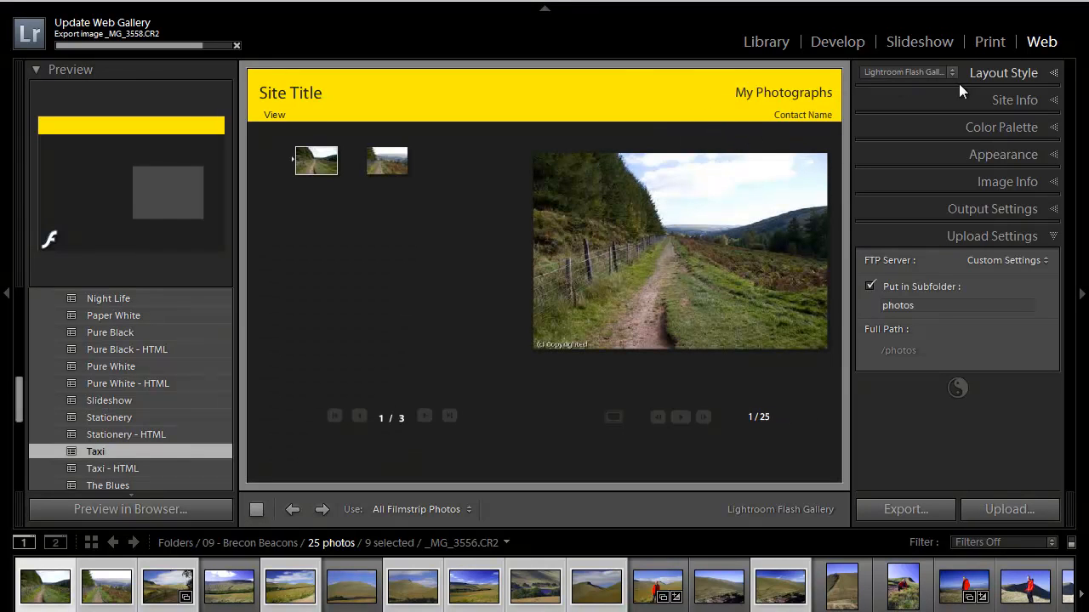
left_click(1052, 75)
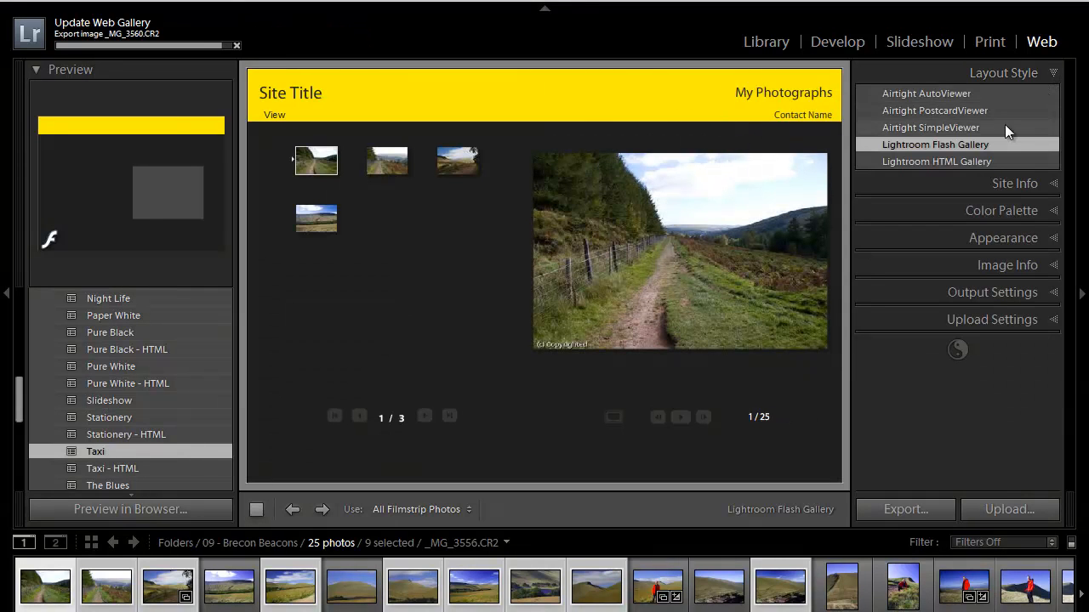
left_click(1053, 74)
- Enter the photographer's name as site title, 'Brecon Beacons' as collection title, and the name in the description
left_click(1053, 101)
left_click(931, 139)
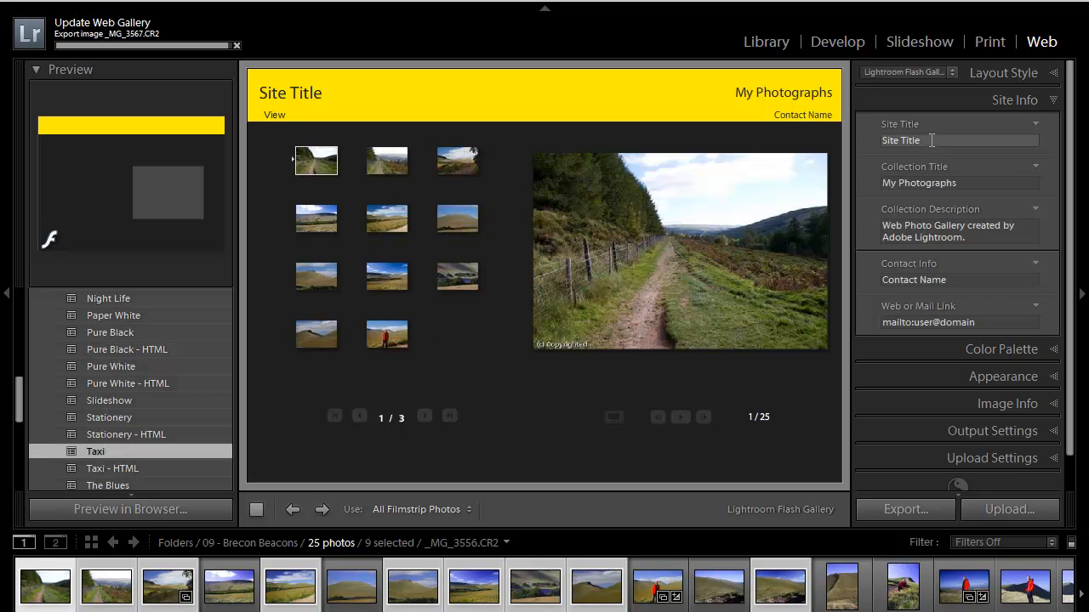
left_click_drag(930, 139, 851, 132)
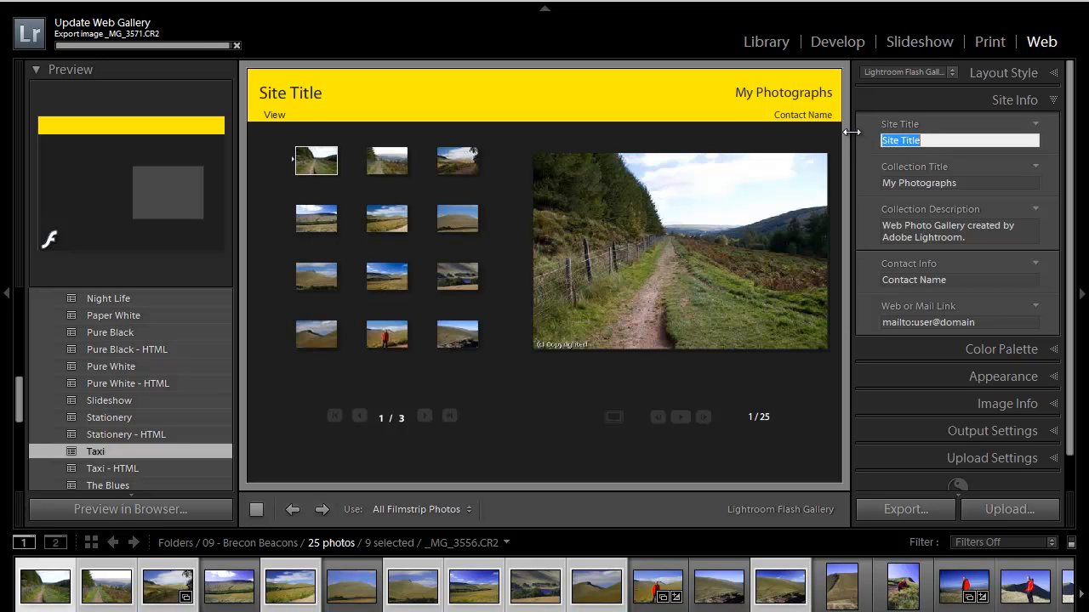
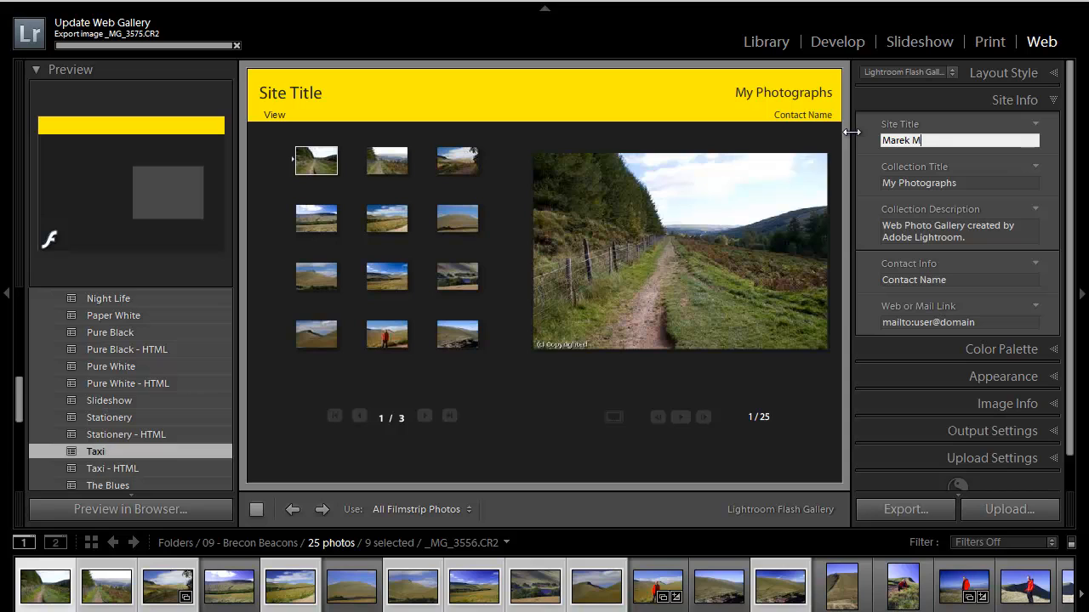
key("Tab")
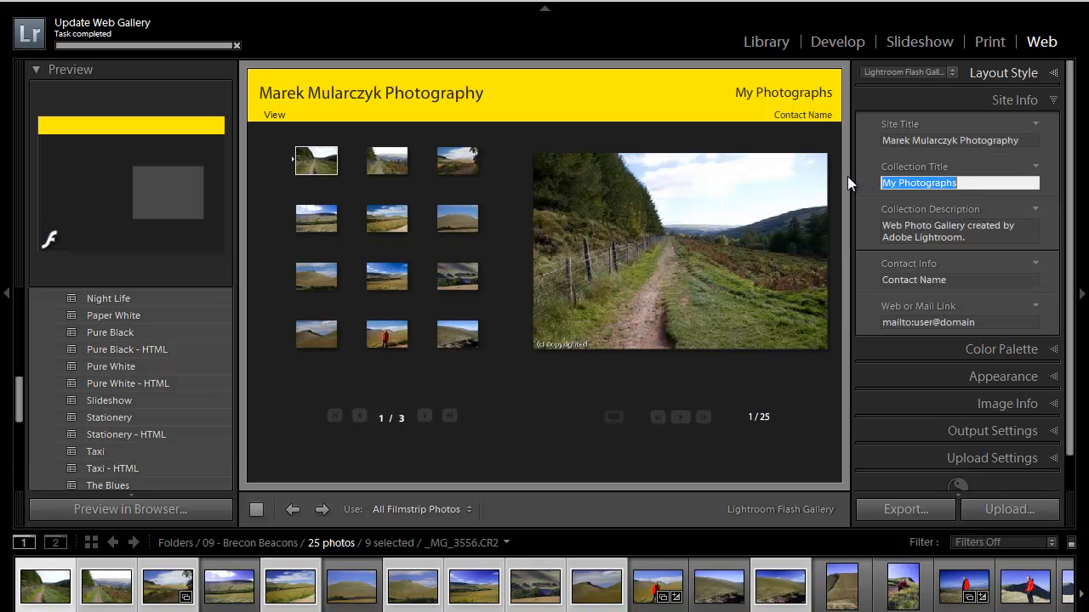
type("Brec")
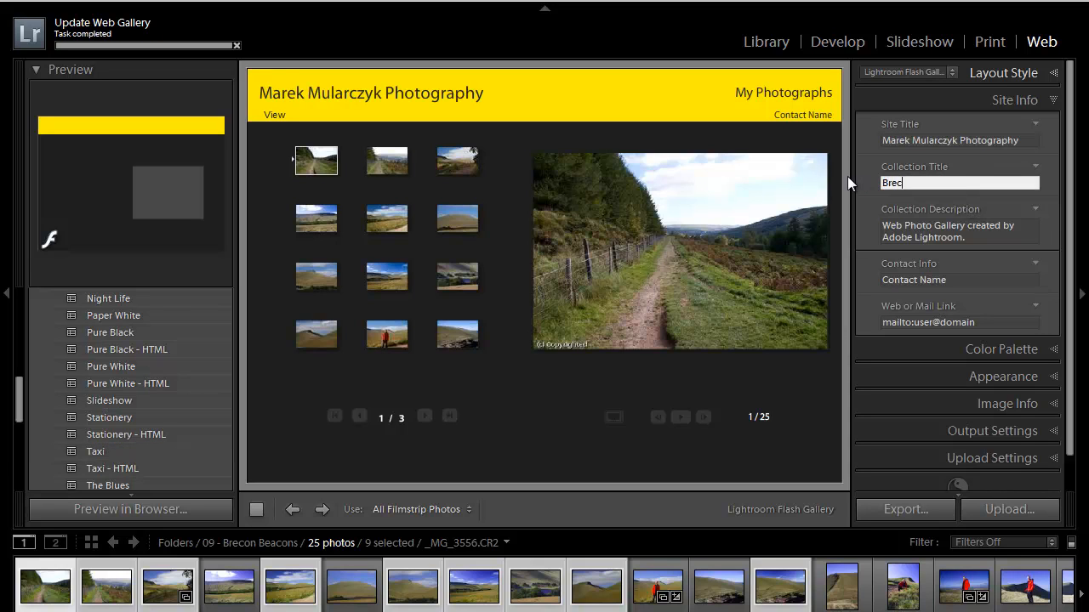
type("on Beacons")
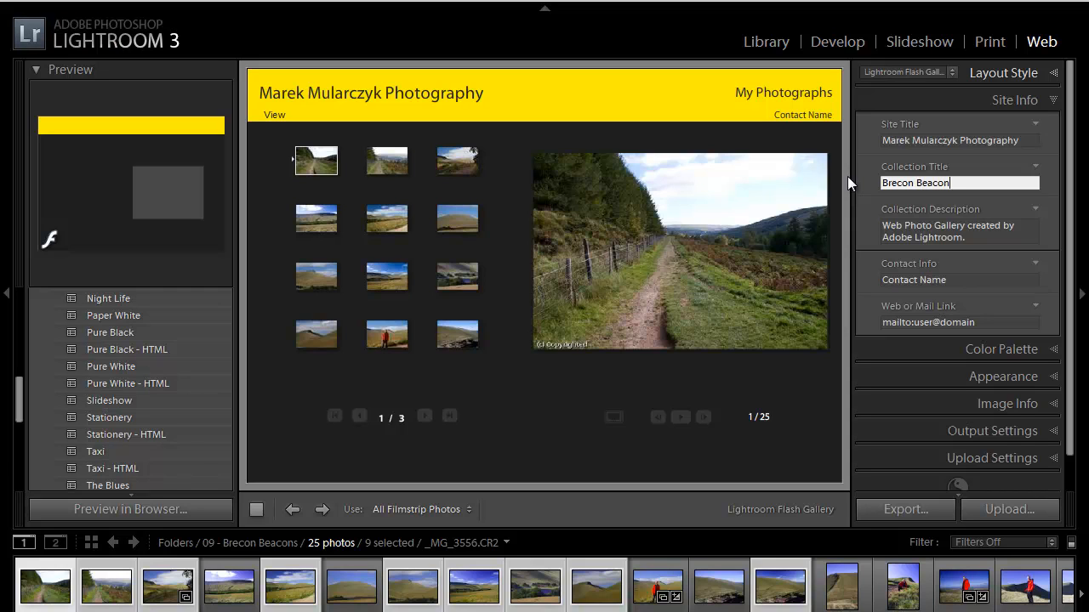
left_click(977, 238)
left_click_drag(966, 238, 881, 237)
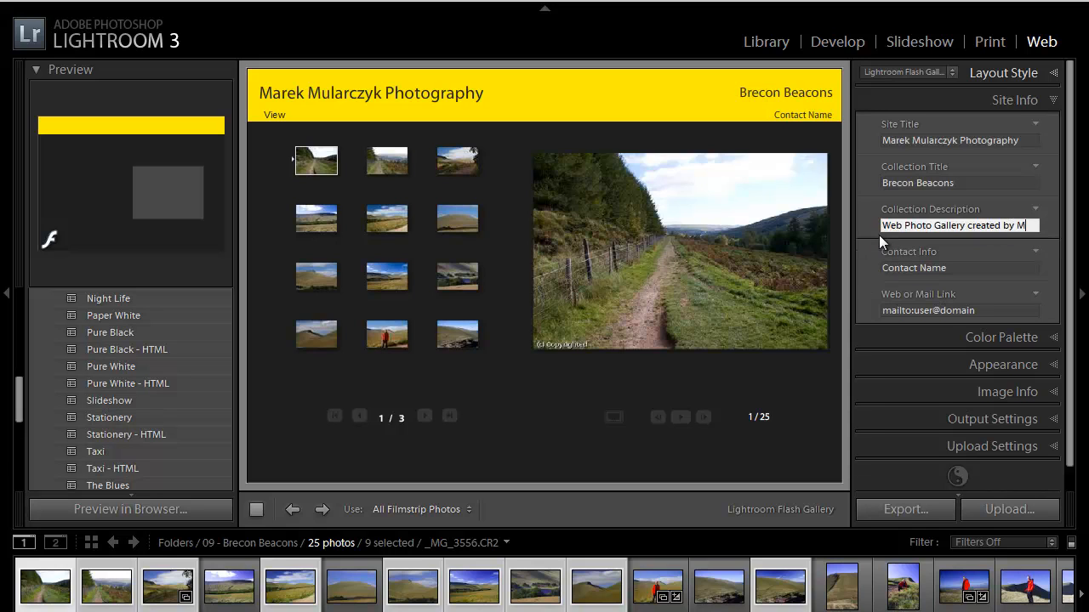
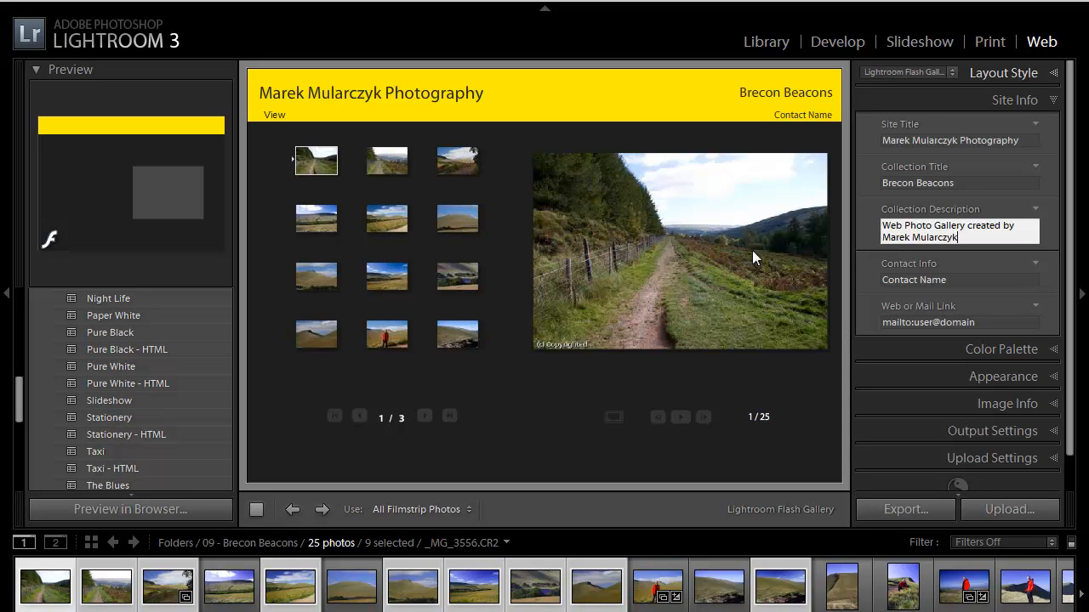
- Set the contact name to 'Email Me' and point the mail link at the photographer's e-mail address
left_click(961, 280)
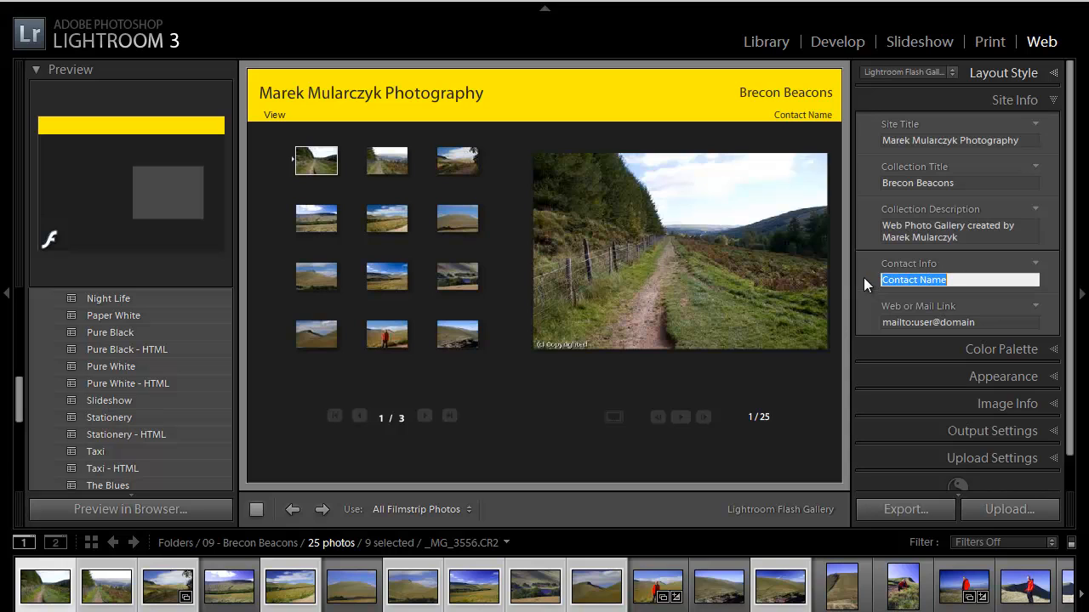
type("Email Me")
left_click(967, 319)
left_click(964, 320)
left_click_drag(913, 322, 1001, 323)
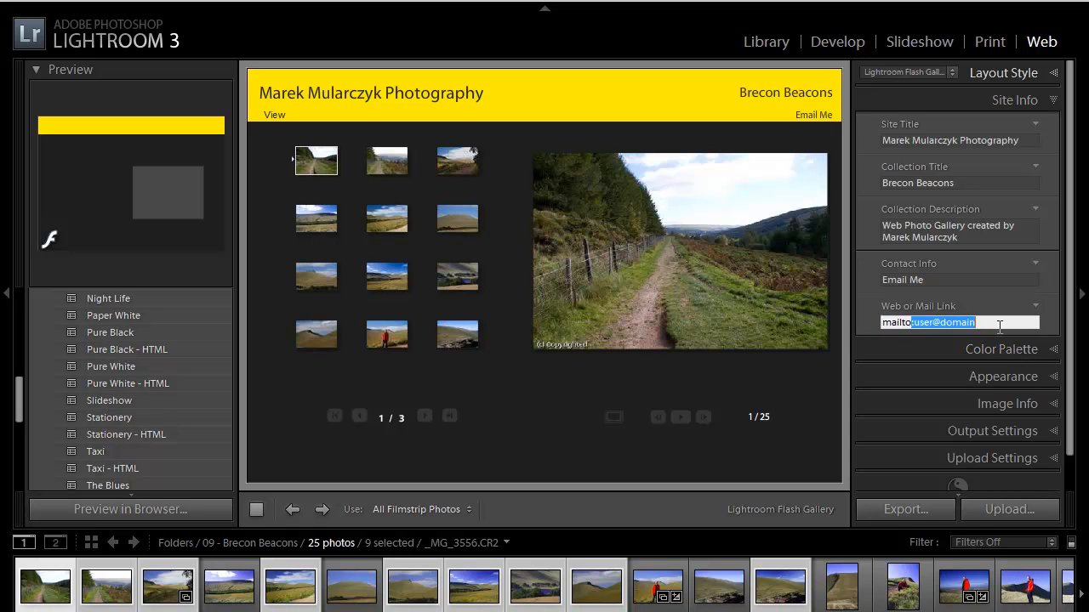
left_click(1017, 323)
key("BackSpace")
key("BackSpace")
key("BackSpace")
key("BackSpace")
key("BackSpace")
key("BackSpace")
key("BackSpace")
key("BackSpace")
key("BackSpace")
key("BackSpace")
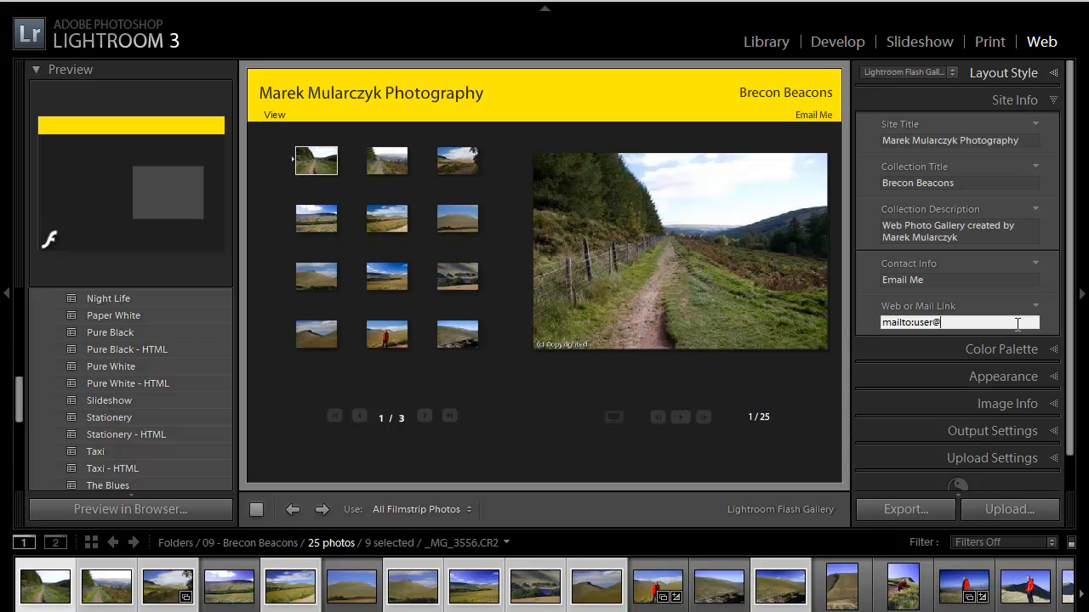
- Set the colour palette to a black header and menu, white header text and light grey menu text
left_click(1055, 101)
left_click(1052, 128)
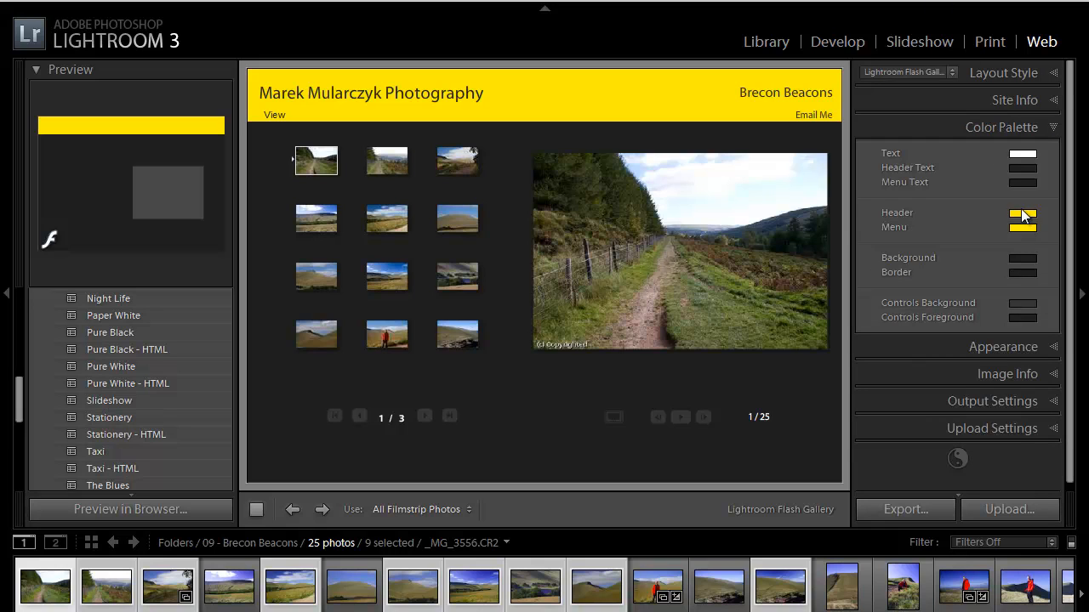
left_click_drag(1017, 227, 640, 176)
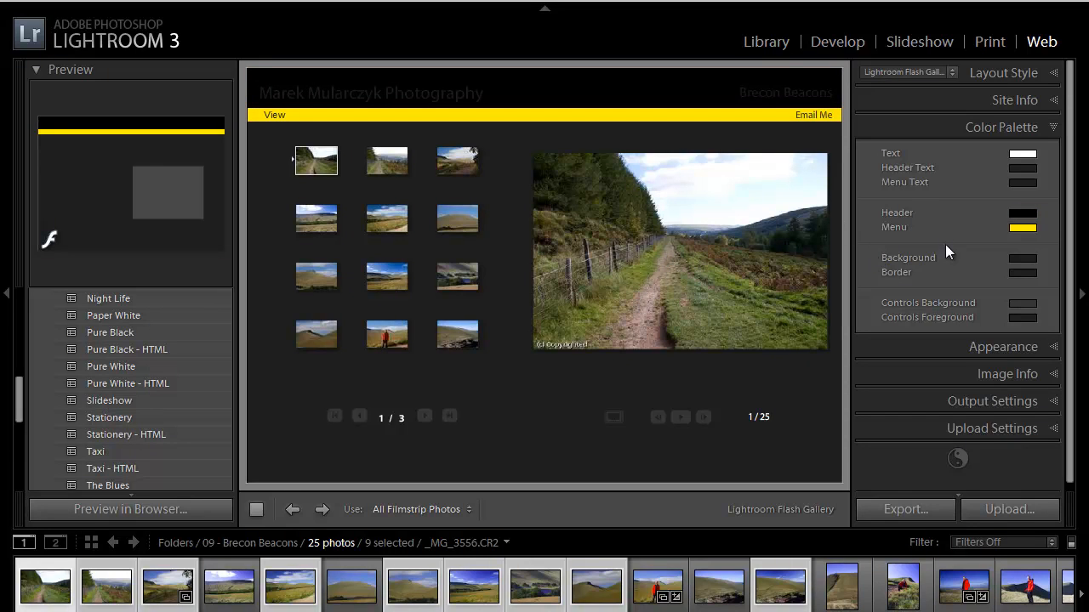
left_click(1024, 154)
left_click_drag(774, 263, 634, 187)
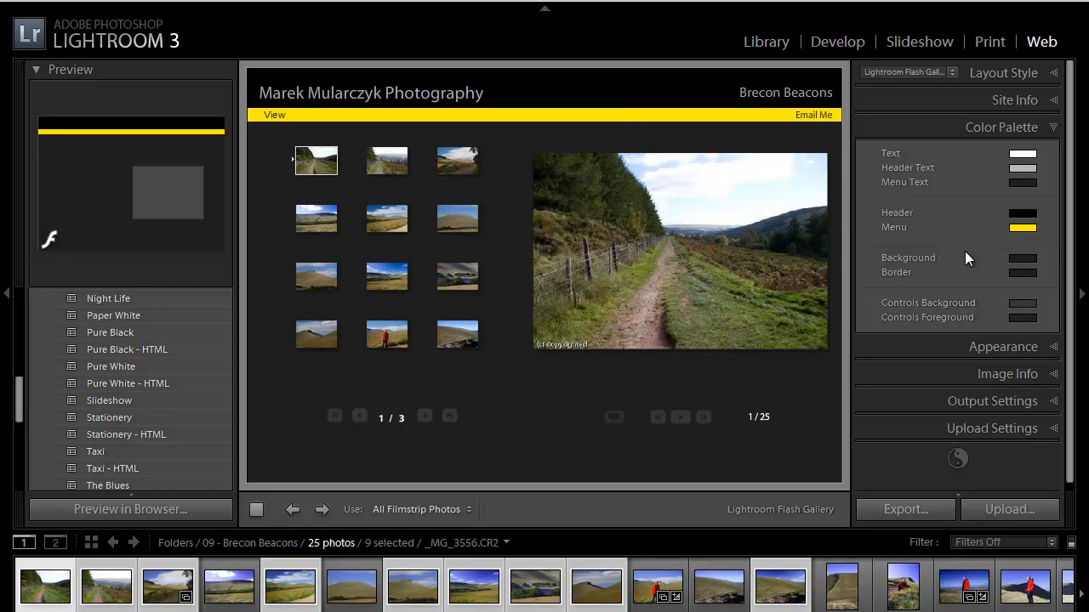
left_click(1022, 227)
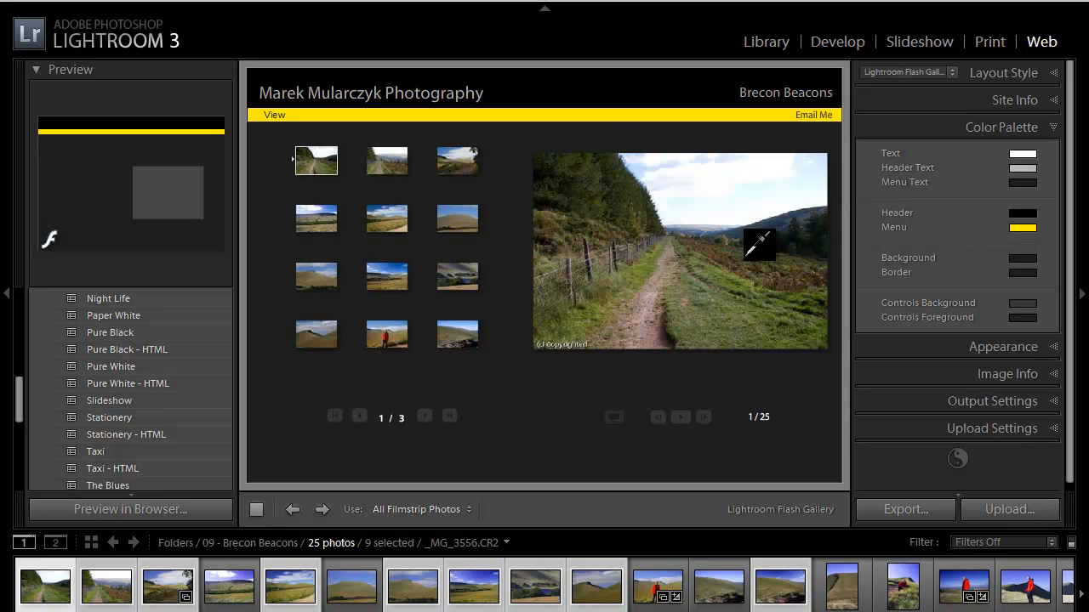
left_click_drag(686, 271, 636, 304)
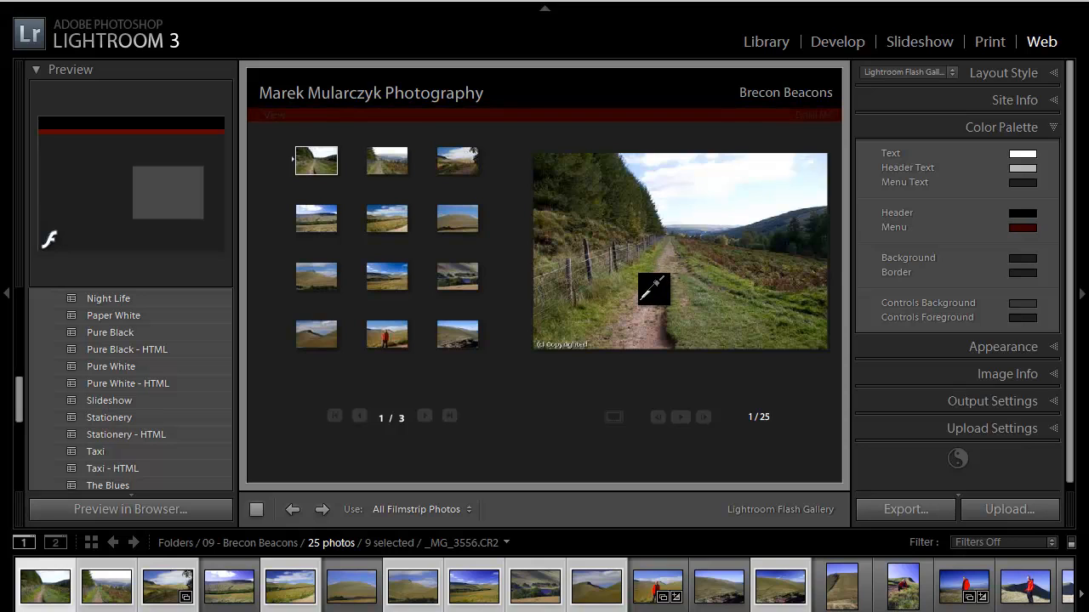
left_click_drag(636, 304, 855, 258)
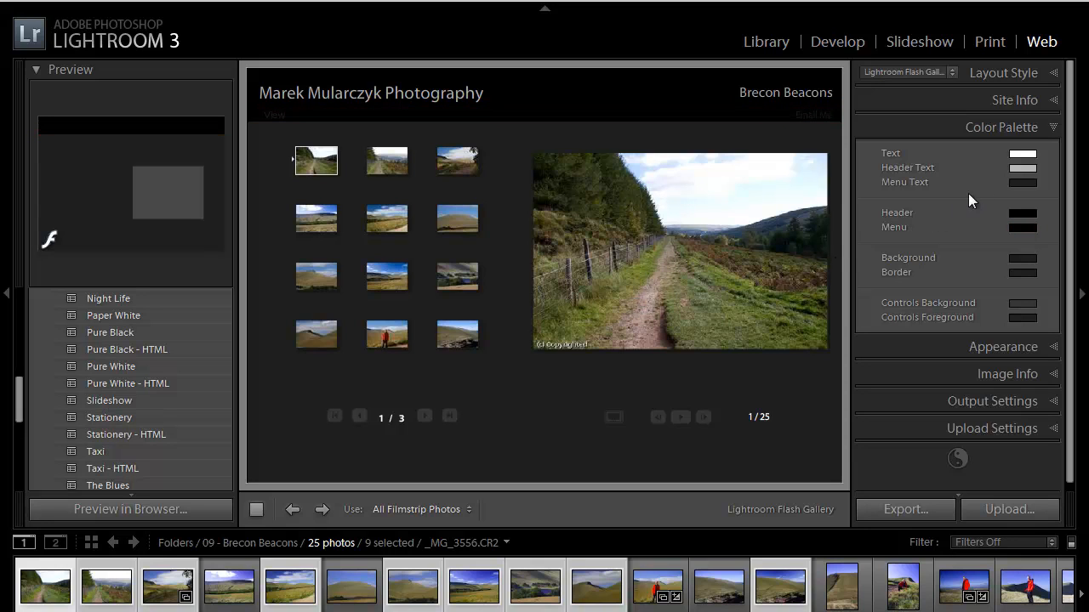
left_click_drag(1020, 183, 633, 200)
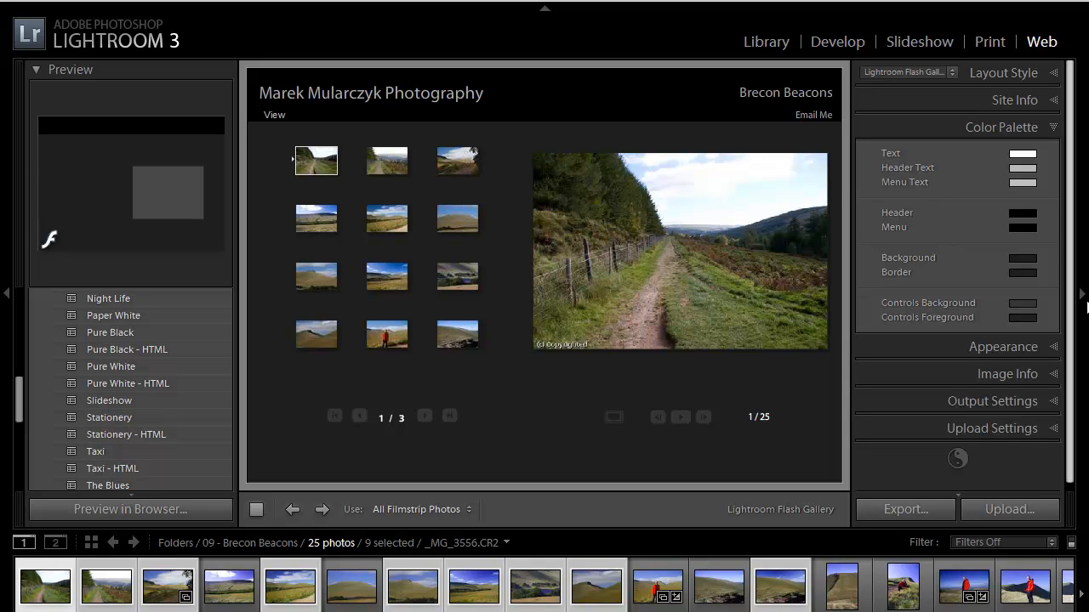
left_click(1053, 347)
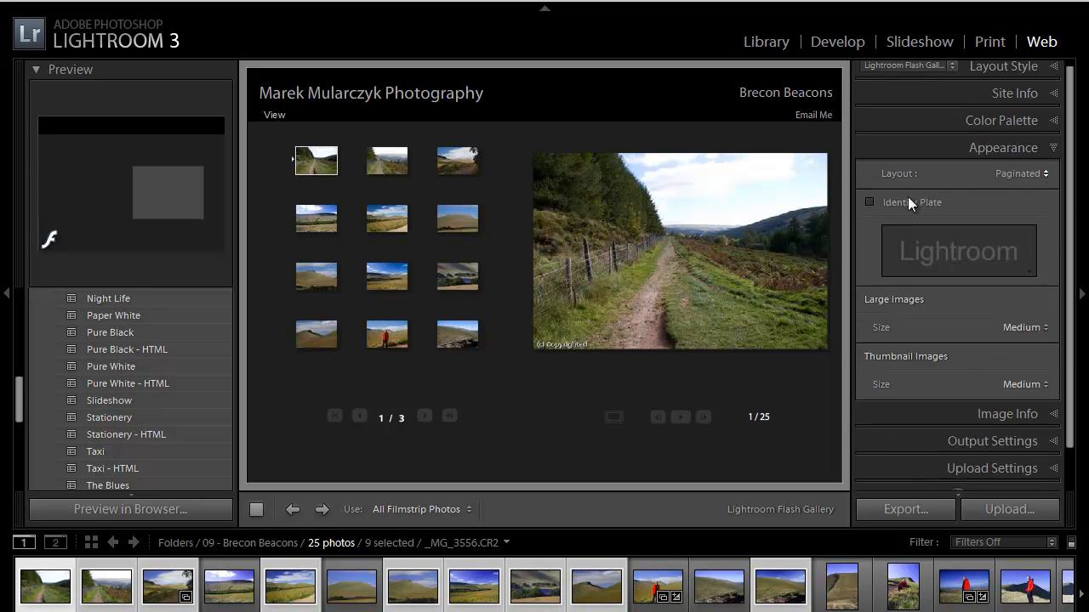
- Try the Left layout, settle on Scrolling, and keep large images at Medium size
left_click(1046, 173)
left_click(979, 198)
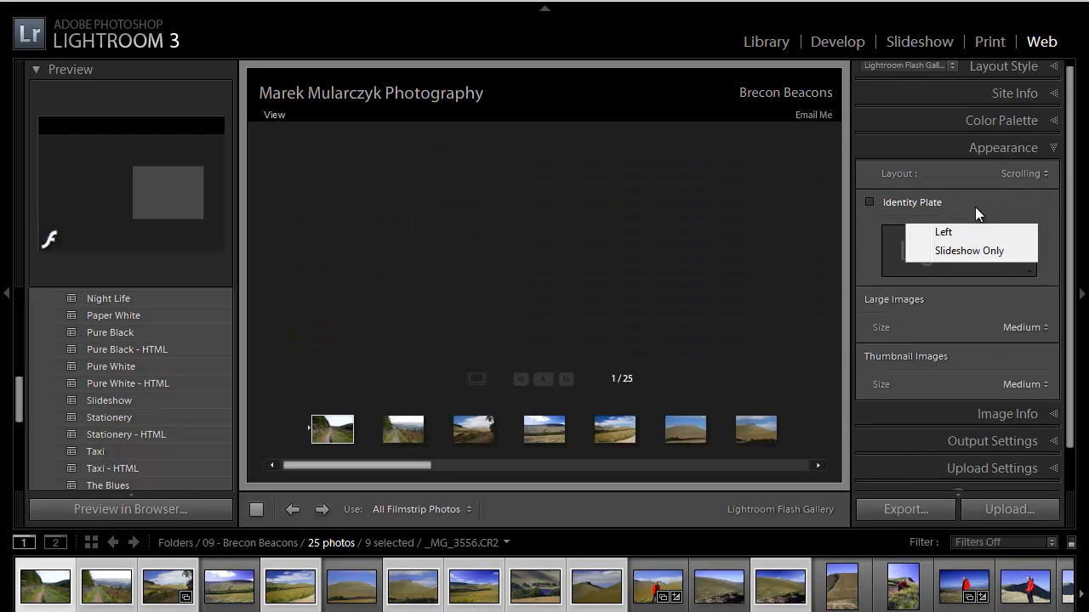
left_click(1045, 174)
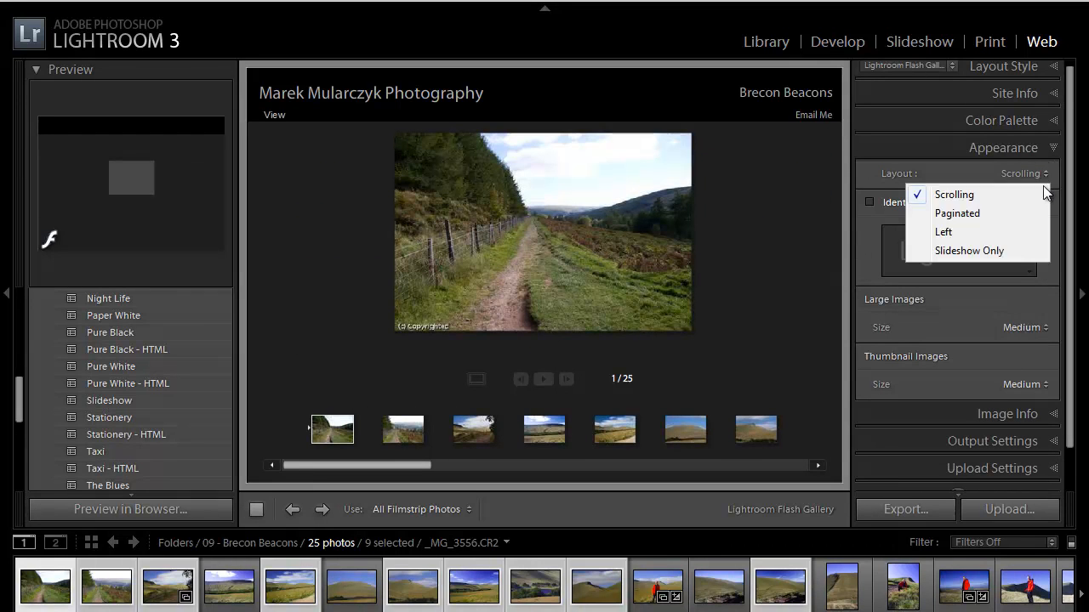
left_click(968, 237)
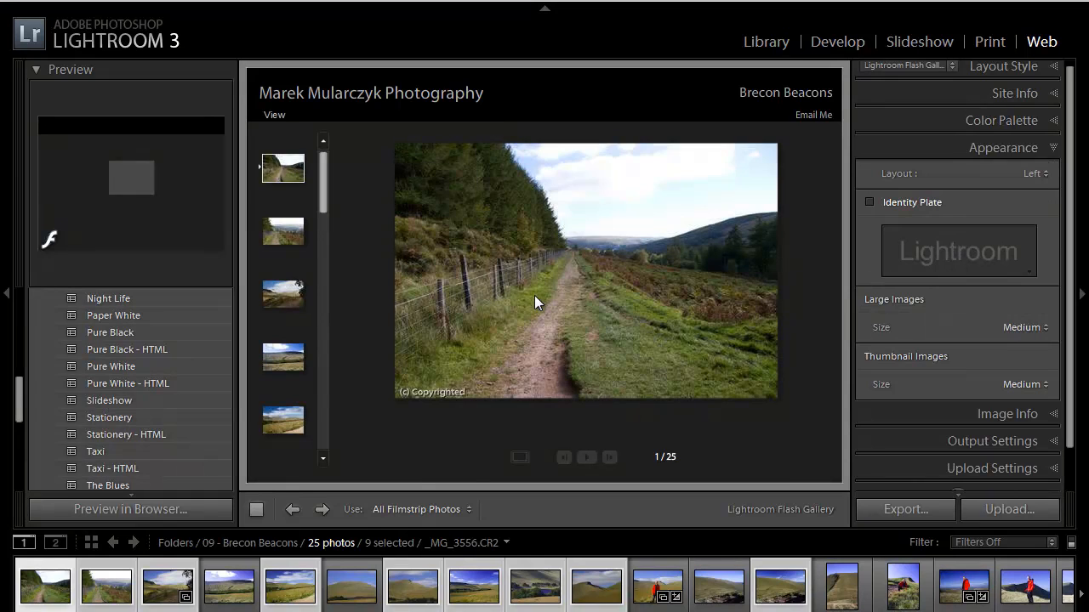
left_click(1044, 173)
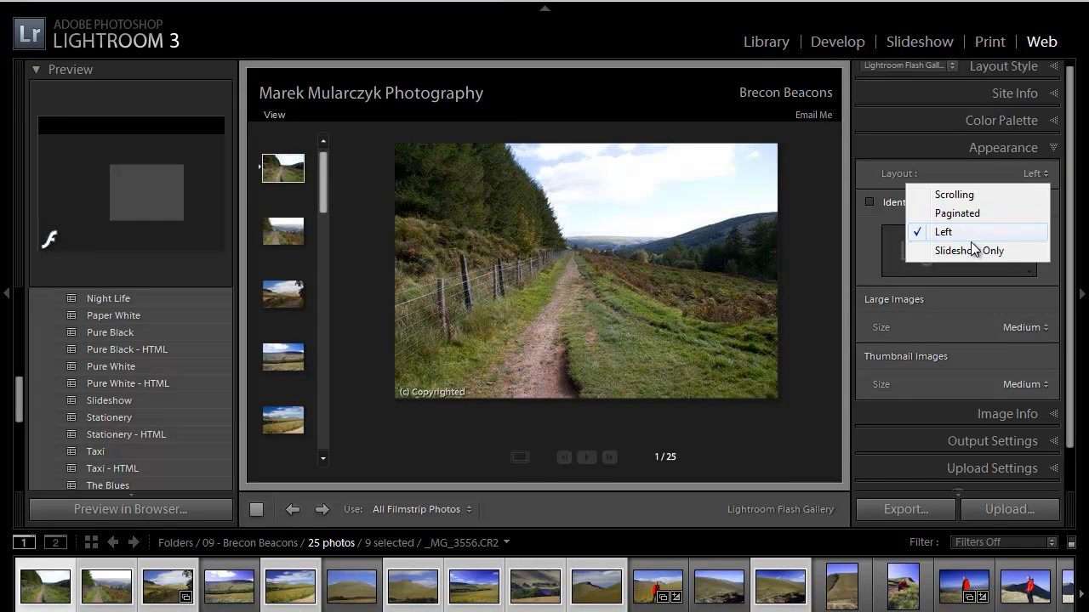
left_click(957, 194)
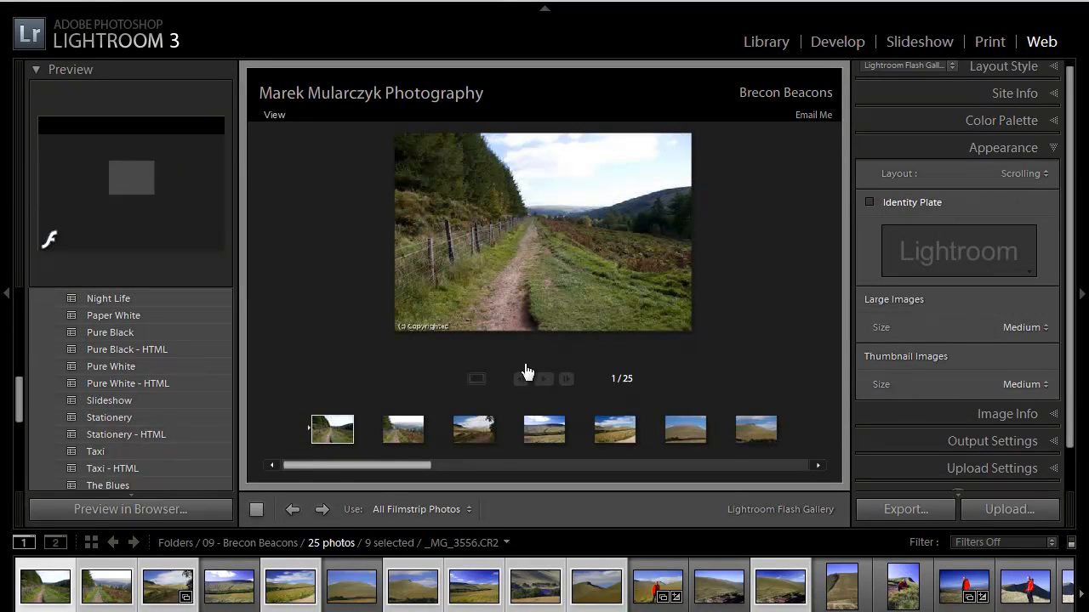
mouse_move(355, 466)
left_mouse_down()
mouse_move(717, 469)
mouse_move(348, 470)
left_mouse_up()
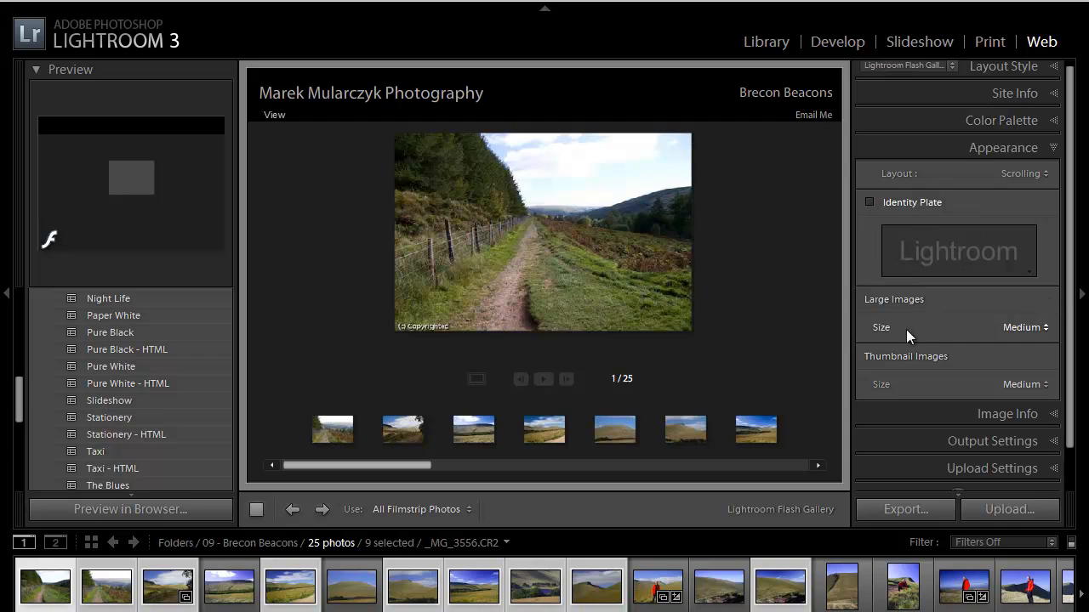
left_click(1045, 330)
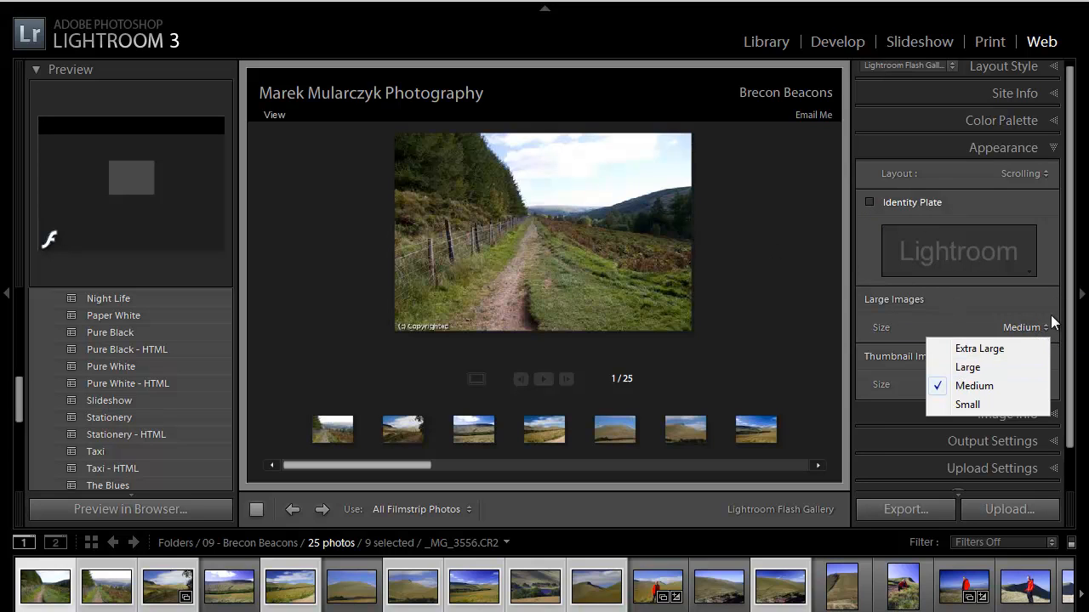
left_click(1053, 322)
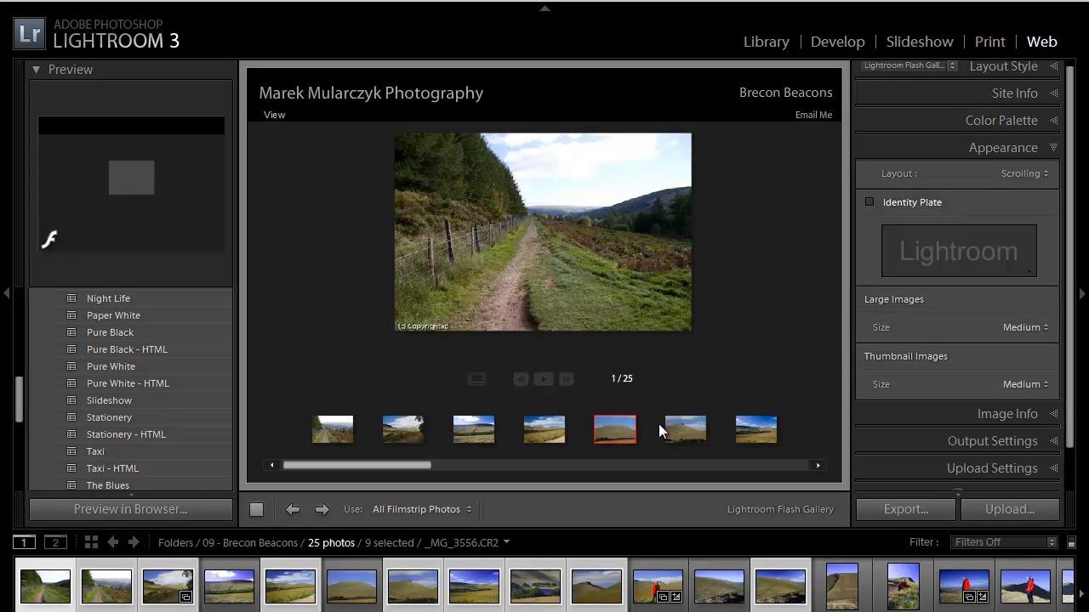
left_click(1051, 415)
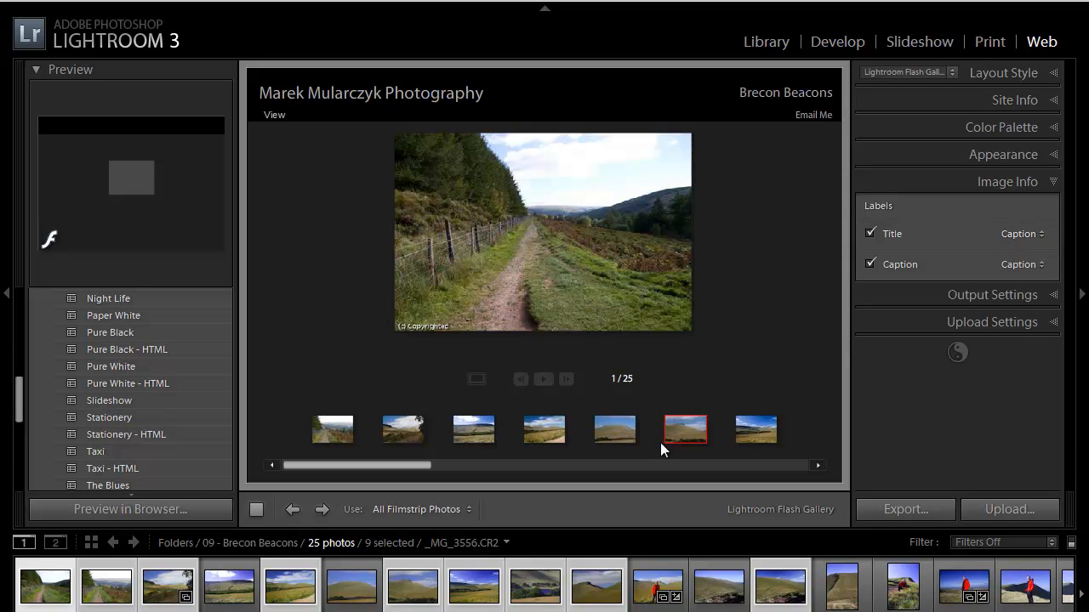
- Keep Filename as the Title image label for each photo
left_click(1037, 234)
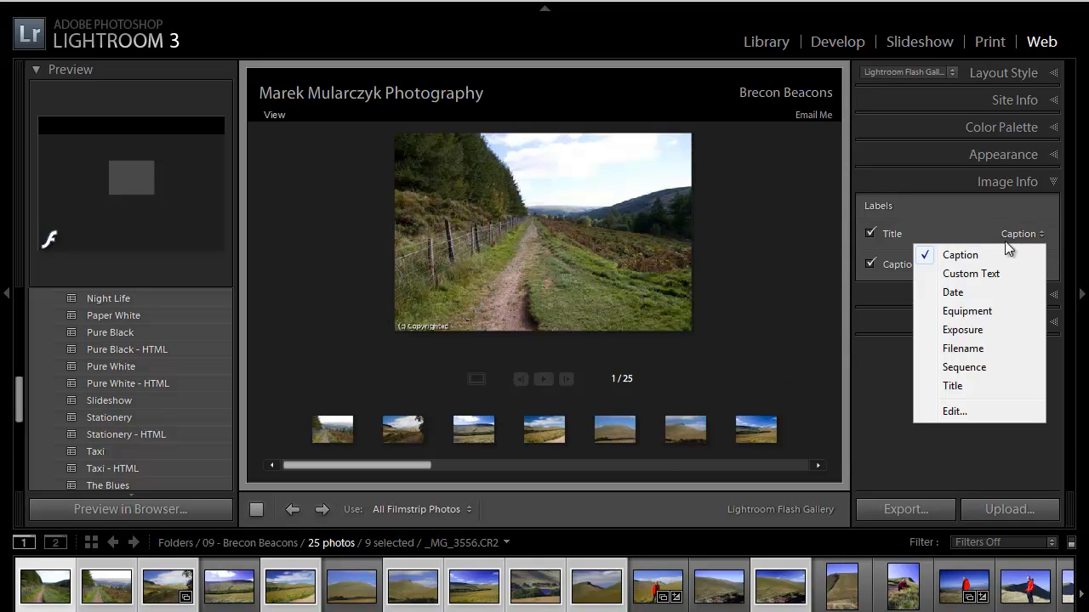
left_click(969, 349)
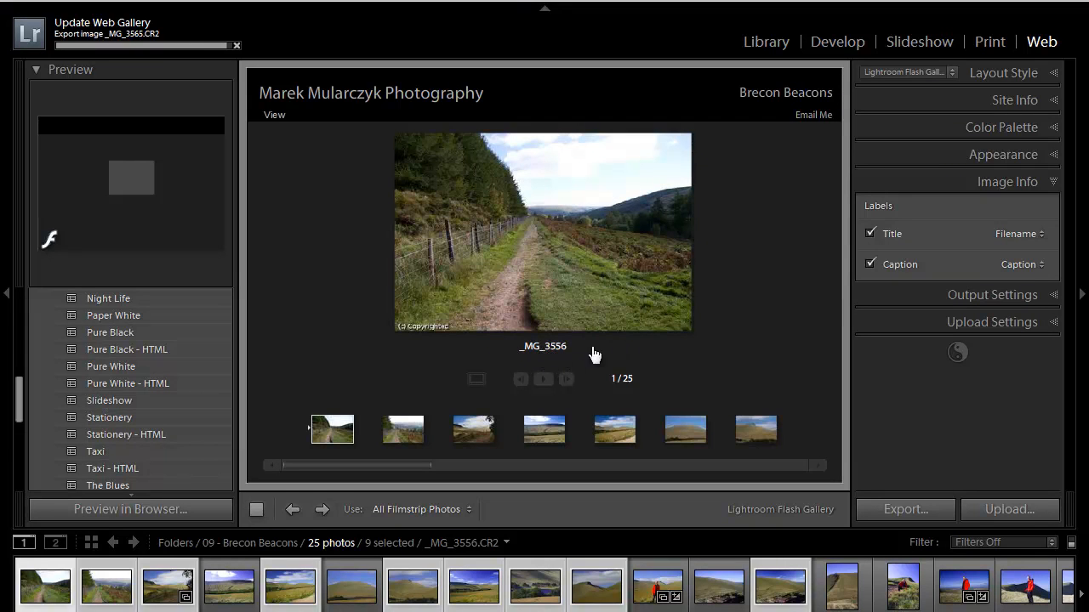
left_click(1039, 233)
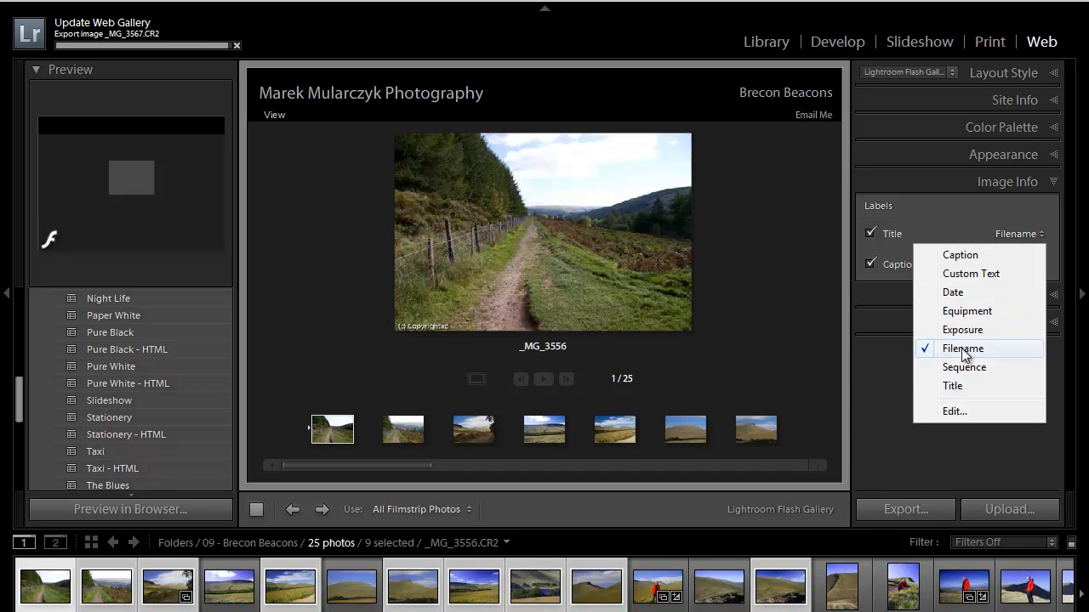
left_click(876, 375)
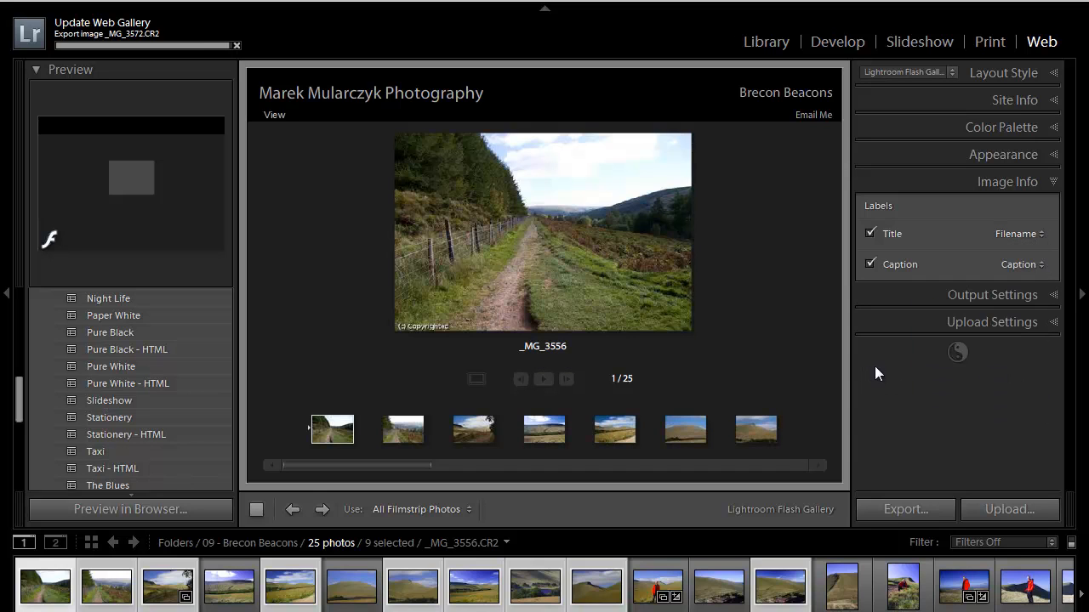
left_click(1046, 295)
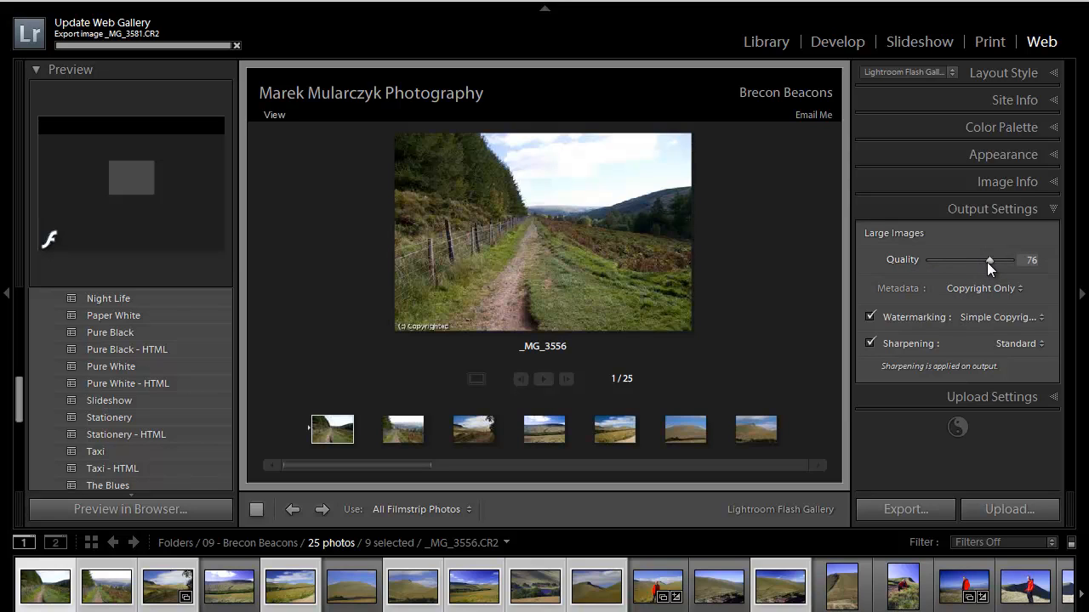
- Set large-image quality to 75 and keep metadata on Copyright Only
left_click_drag(987, 262, 985, 262)
left_click(1025, 288)
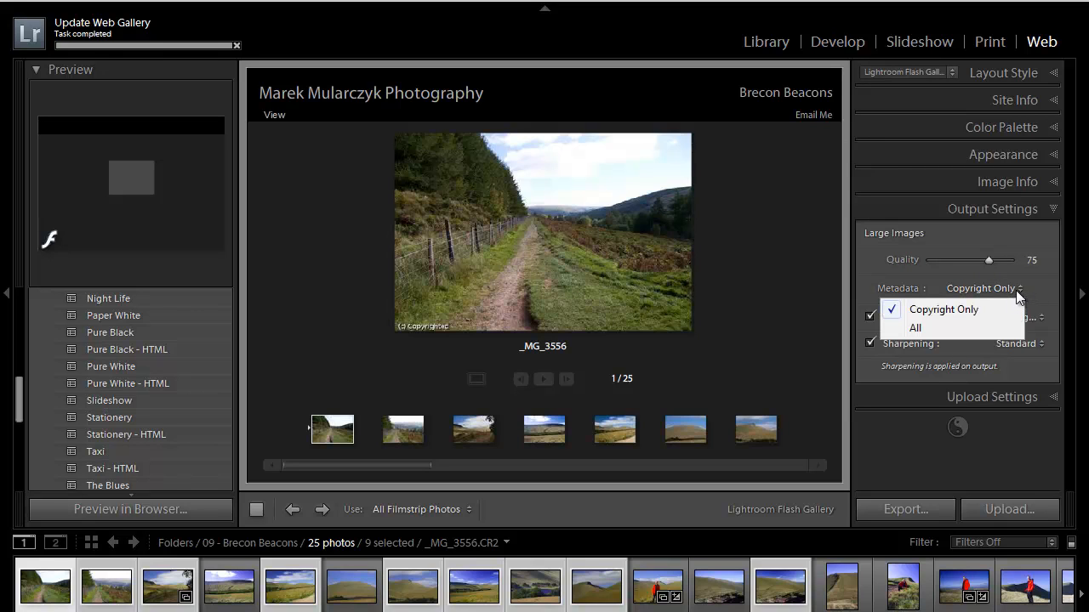
left_click(1027, 291)
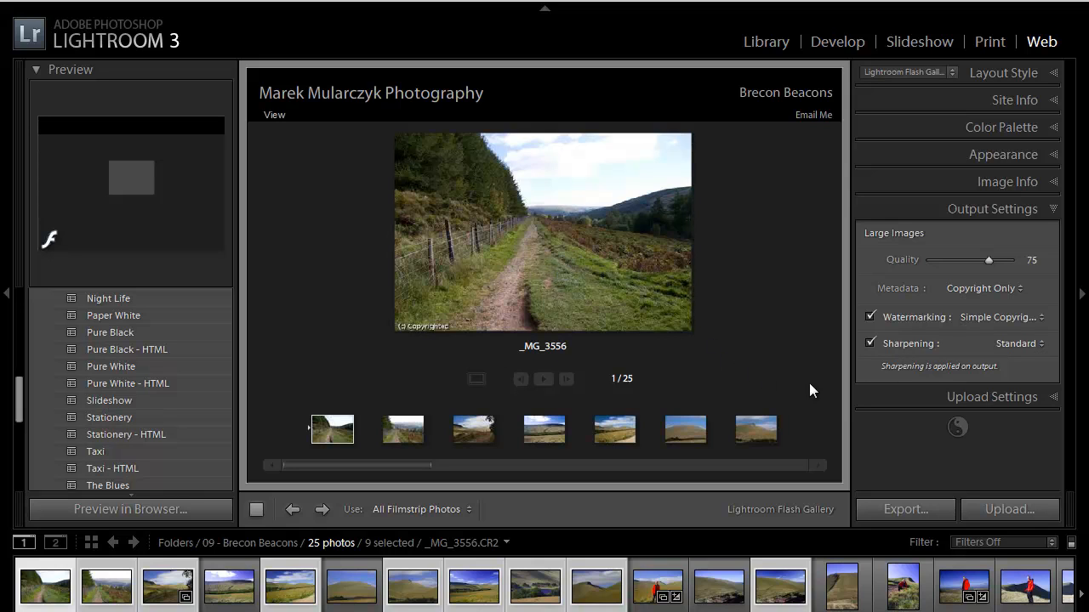
left_click(1054, 402)
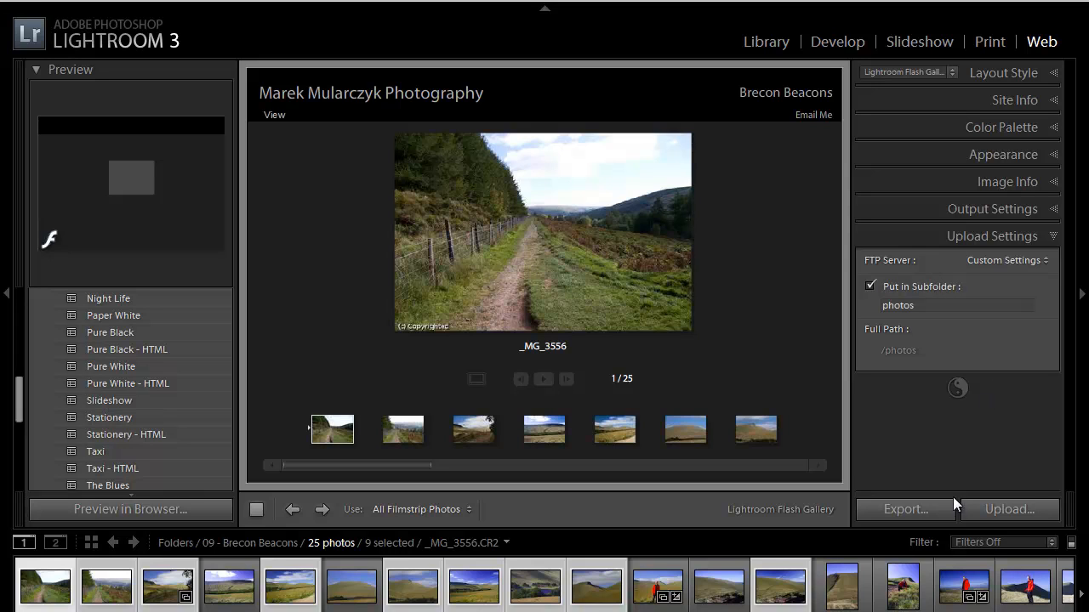
- Export the web gallery and save it into a folder on the Desktop
left_click(912, 513)
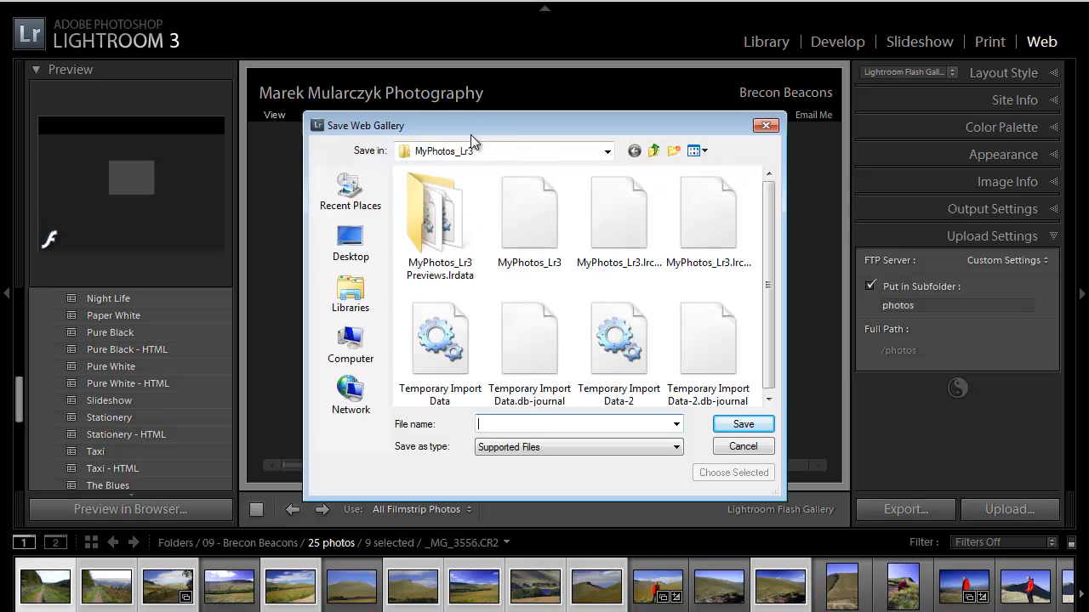
left_click_drag(457, 132, 472, 108)
left_click(364, 220)
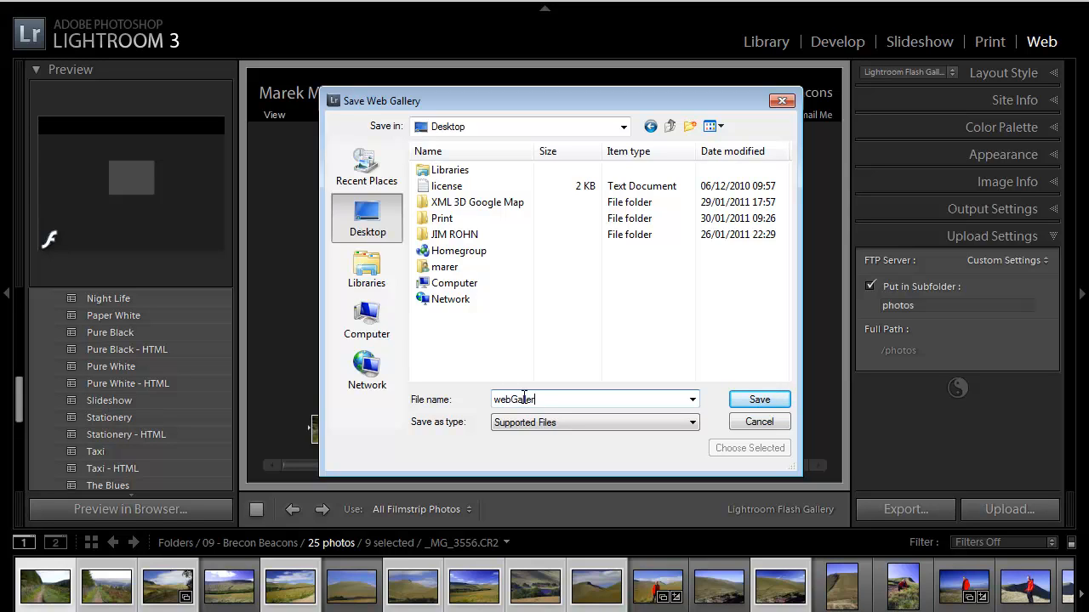
left_click(757, 402)
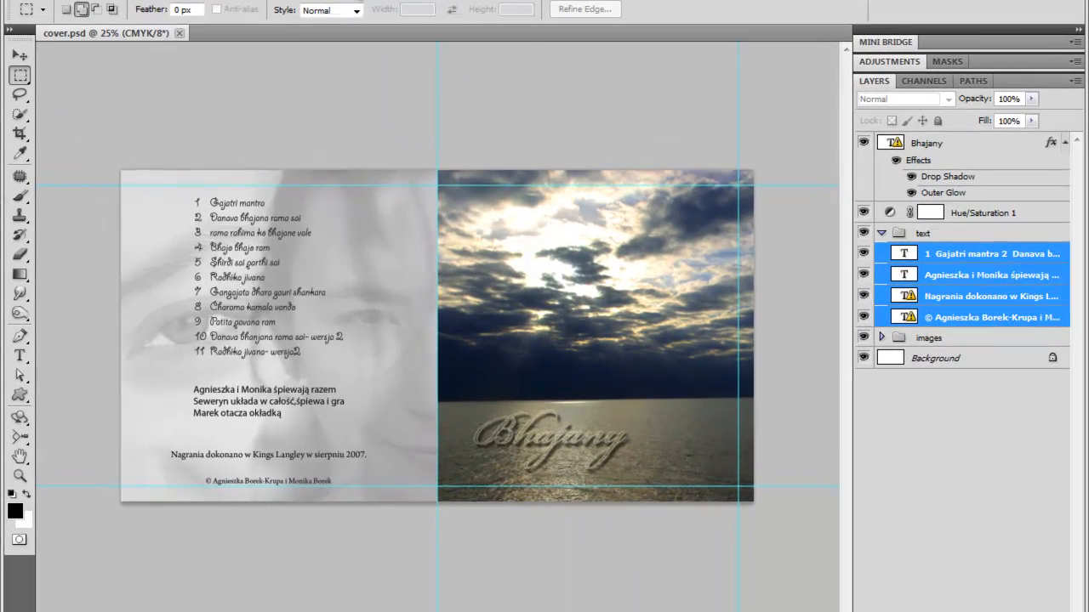
- Zoom in twice on the cover, select the Bhajany text layer and take the Move tool
left_click(373, 13)
left_click(383, 108)
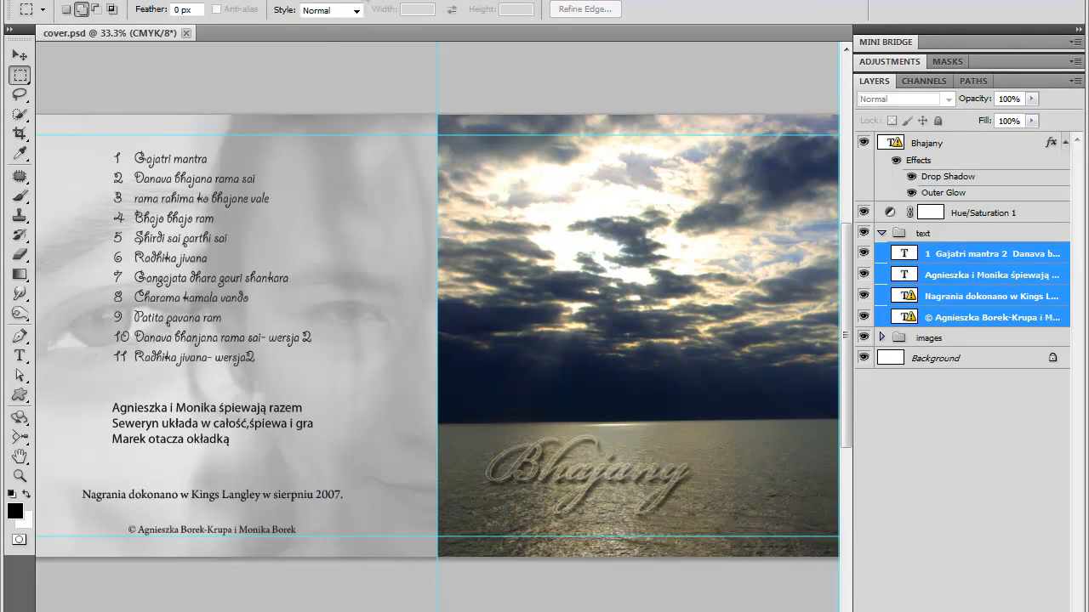
left_click(371, 4)
left_click(380, 116)
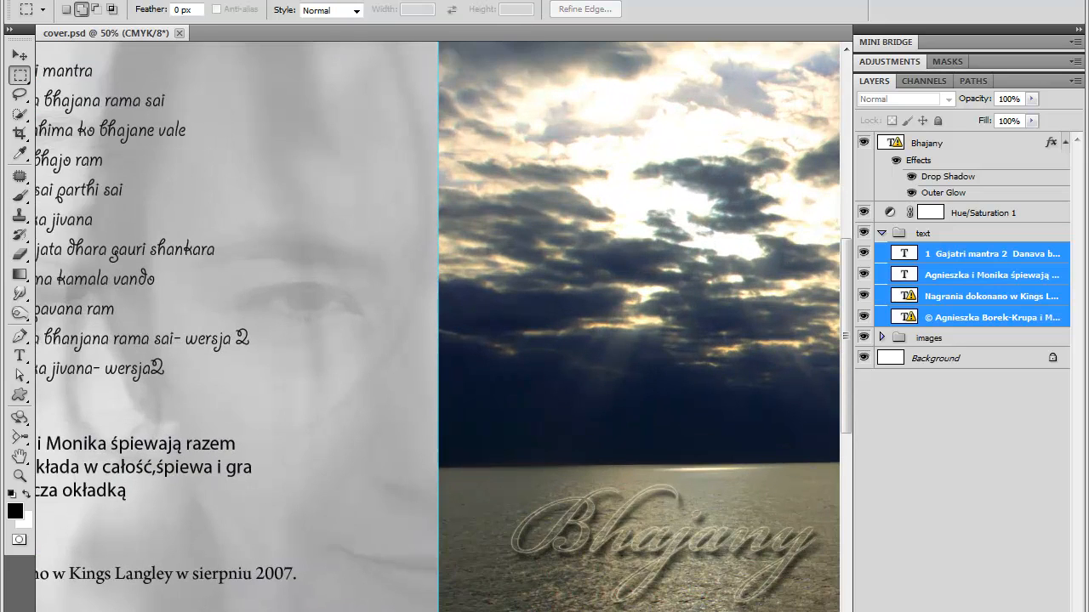
scroll(438, 327, "right", 5)
left_click_drag(847, 359, 844, 424)
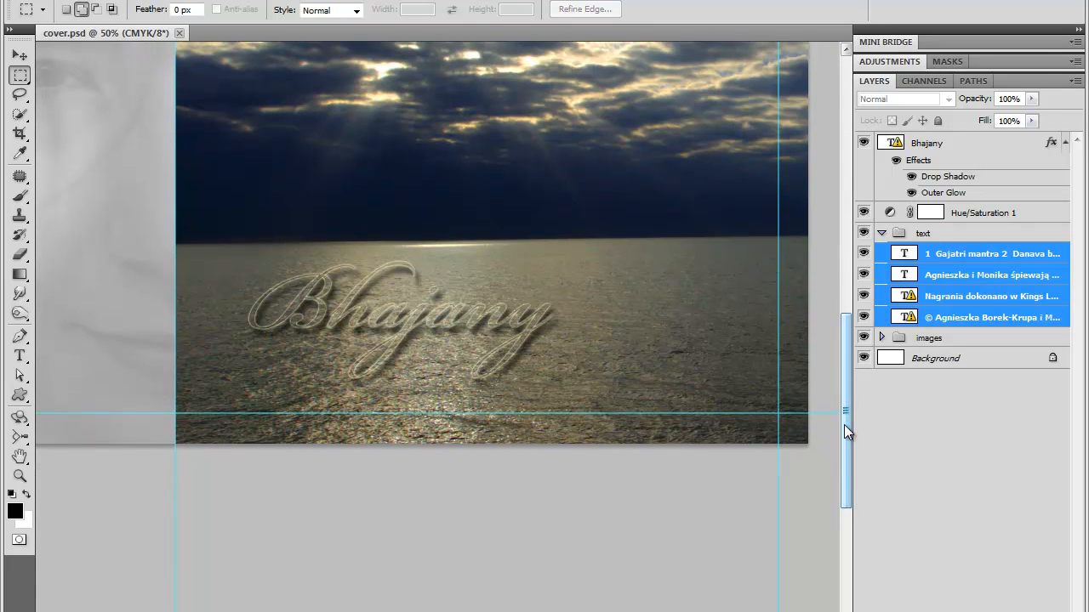
left_click(927, 142)
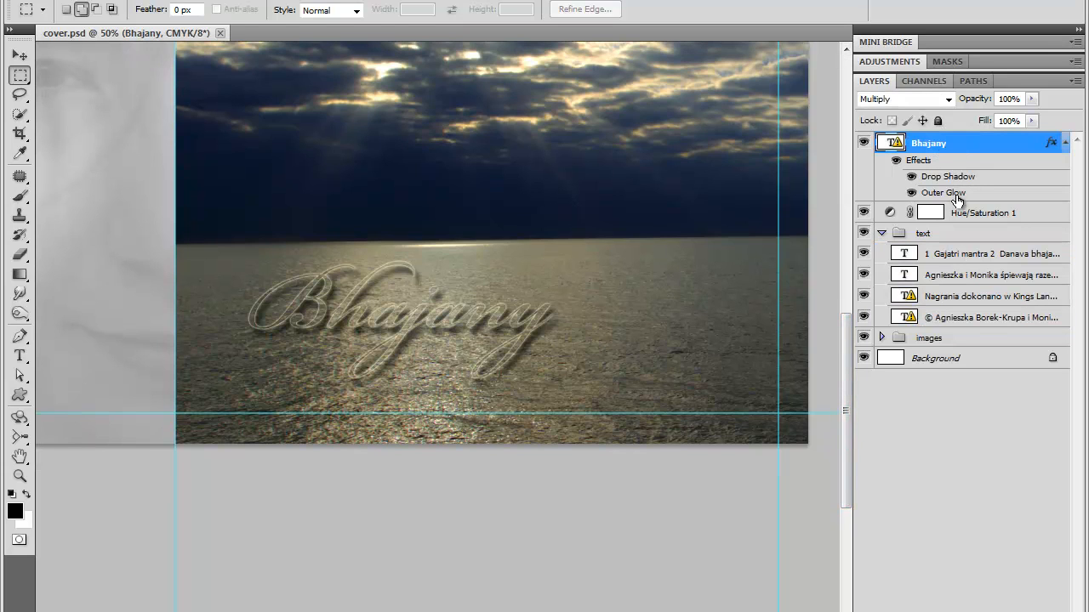
left_click(27, 58)
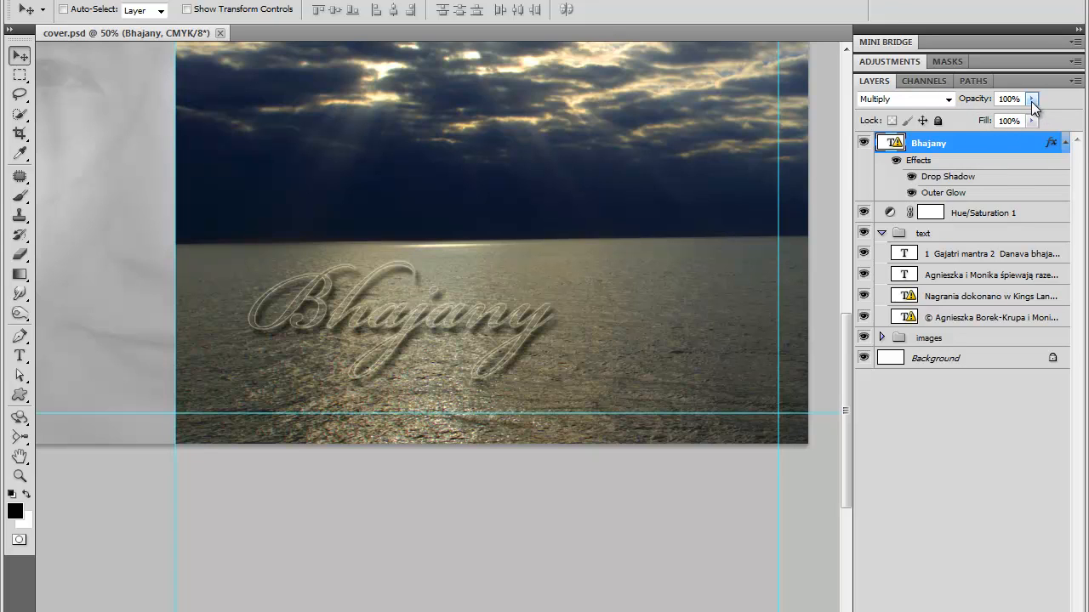
- Switch the Bhajany layer to Normal blend mode and try different opacity values
left_click_drag(975, 102, 1001, 102)
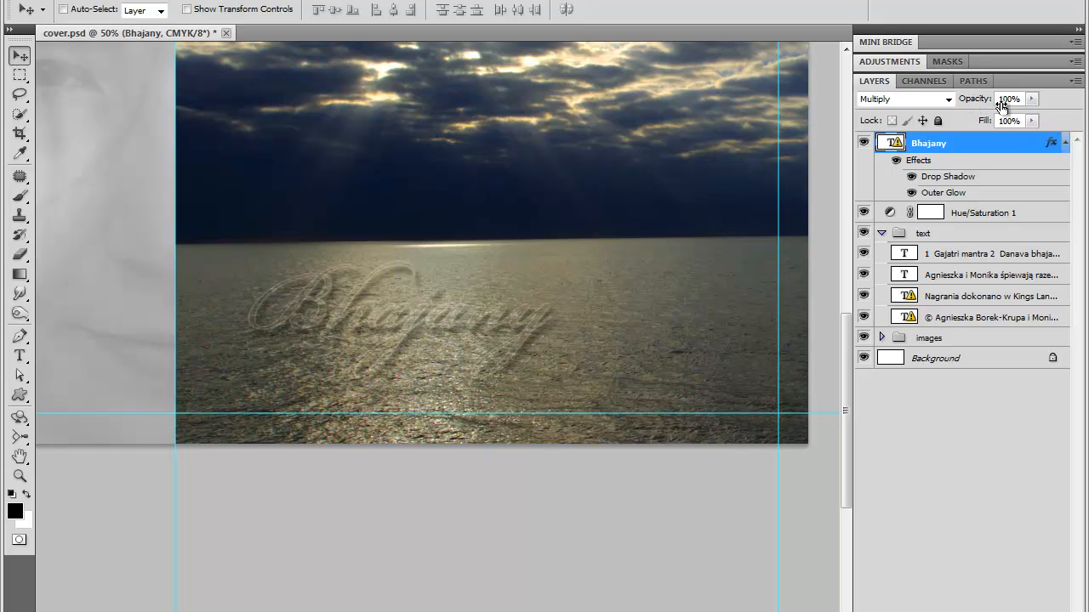
left_click(923, 99)
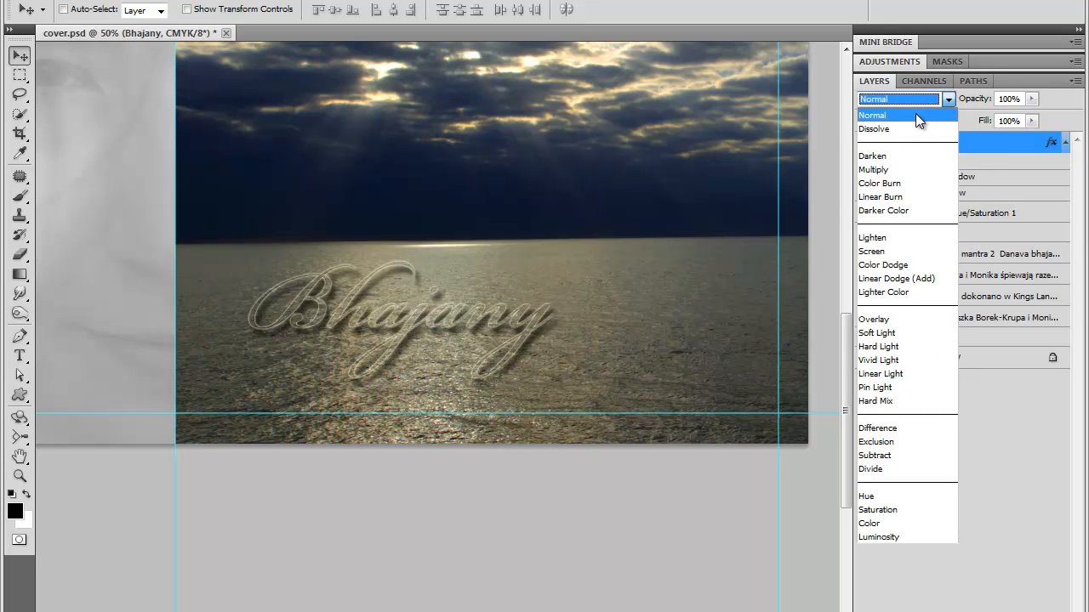
left_click(915, 113)
mouse_move(967, 105)
left_mouse_down()
mouse_move(982, 102)
mouse_move(951, 118)
left_mouse_up()
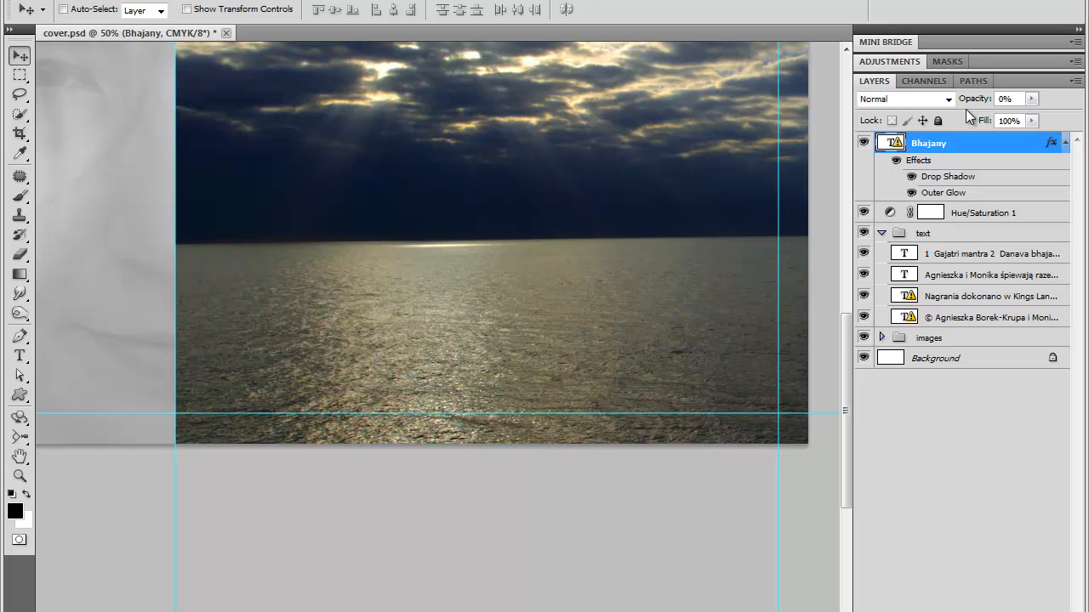
left_click_drag(968, 101, 955, 125)
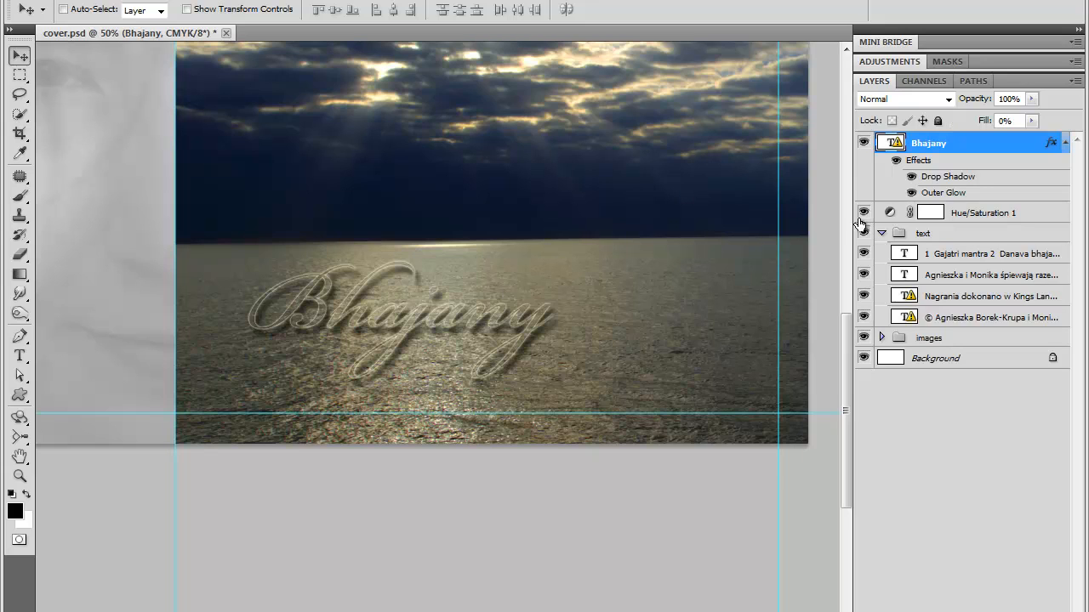
left_click(911, 177)
left_click(910, 177)
left_click(911, 193)
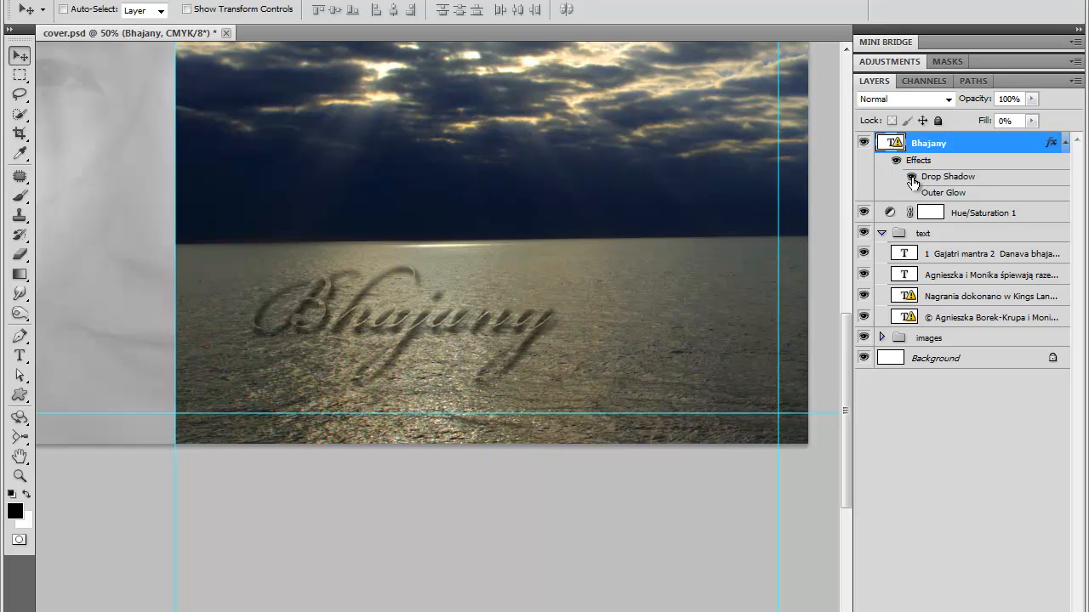
left_click(911, 176)
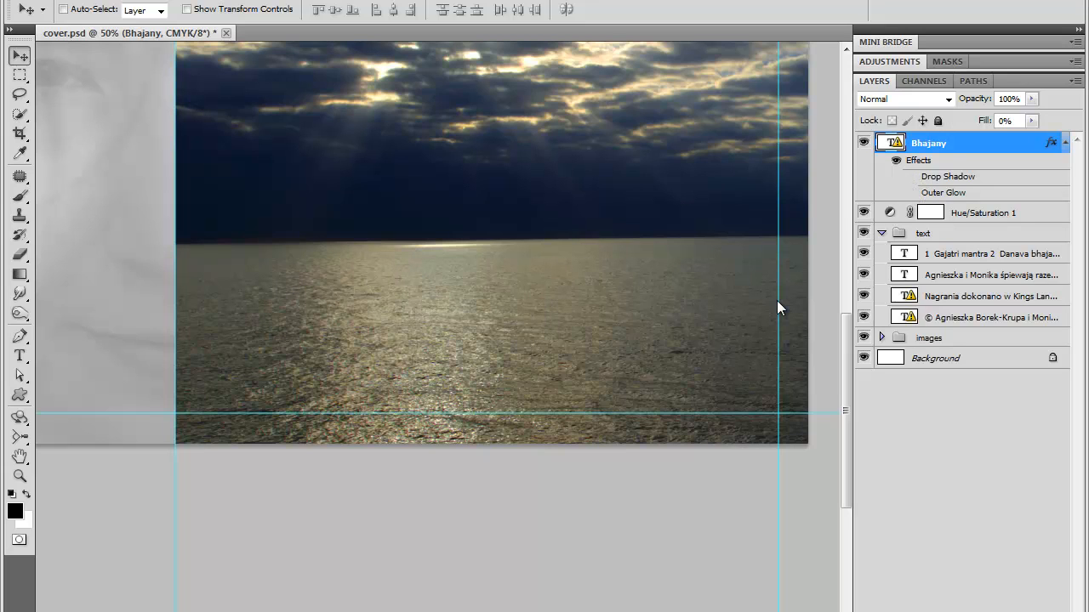
left_click(911, 176)
left_click(911, 193)
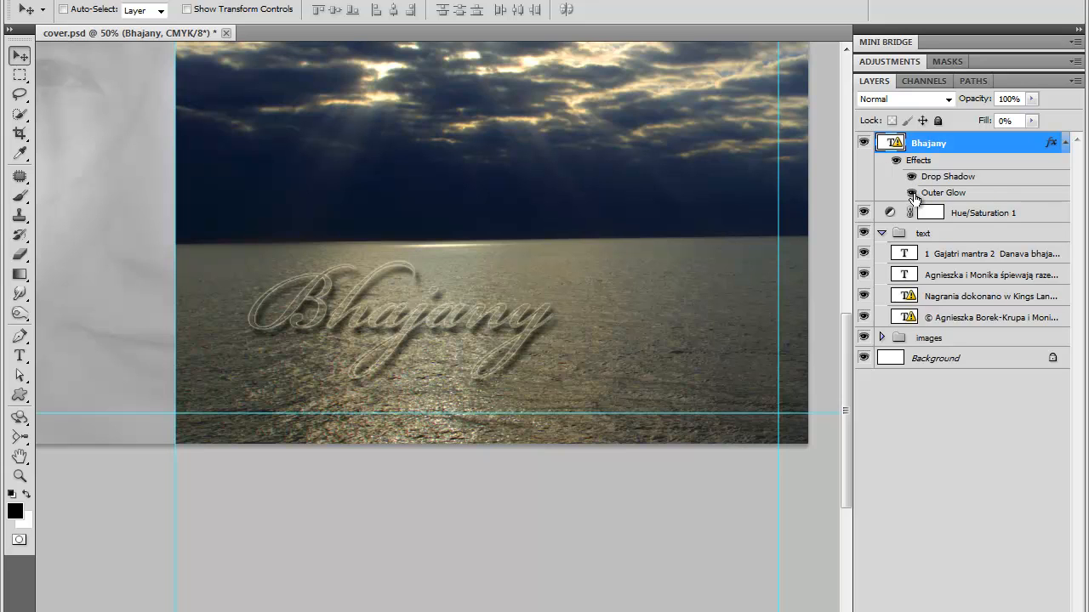